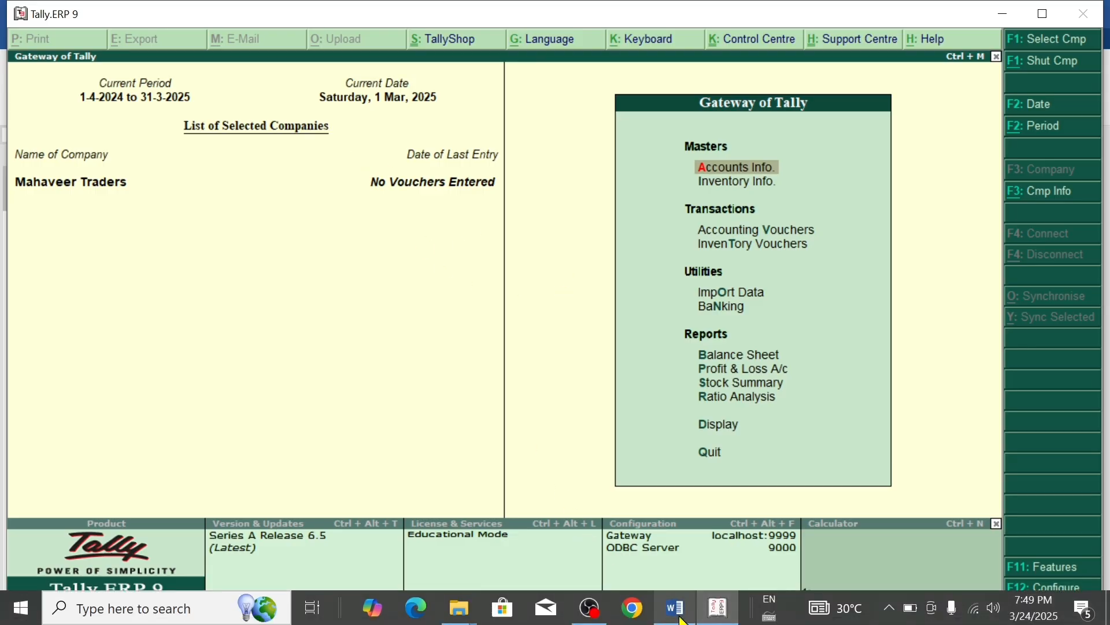
Step: Switch to the Tally Notes document in Word and read the Receipt Voucher rules and the capital investment example
left_click(675, 612)
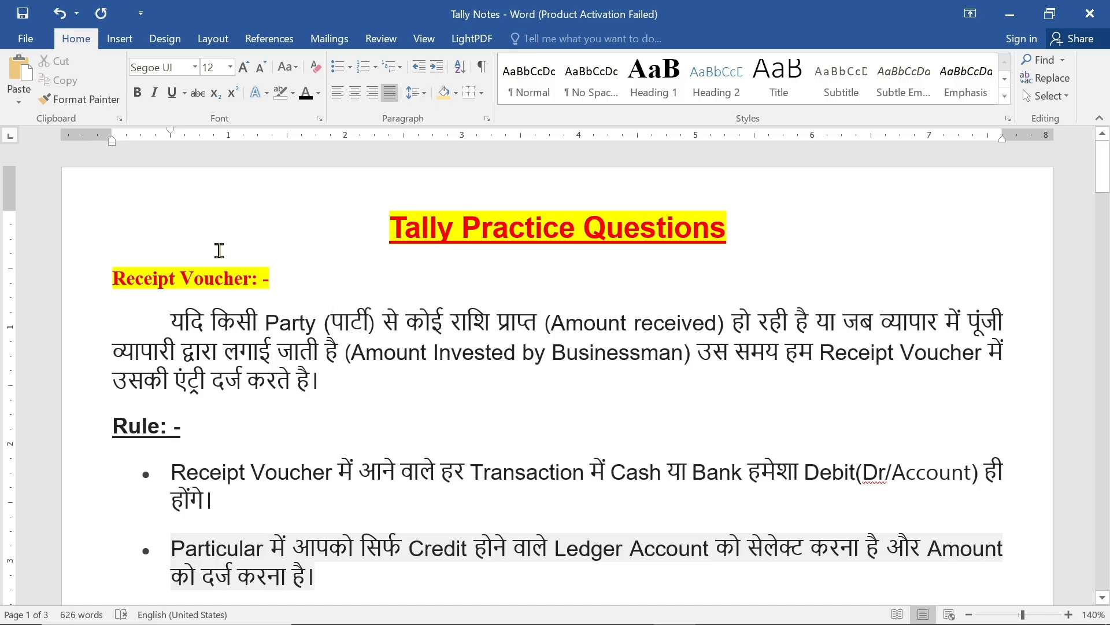
scroll(168, 370, "down", 2)
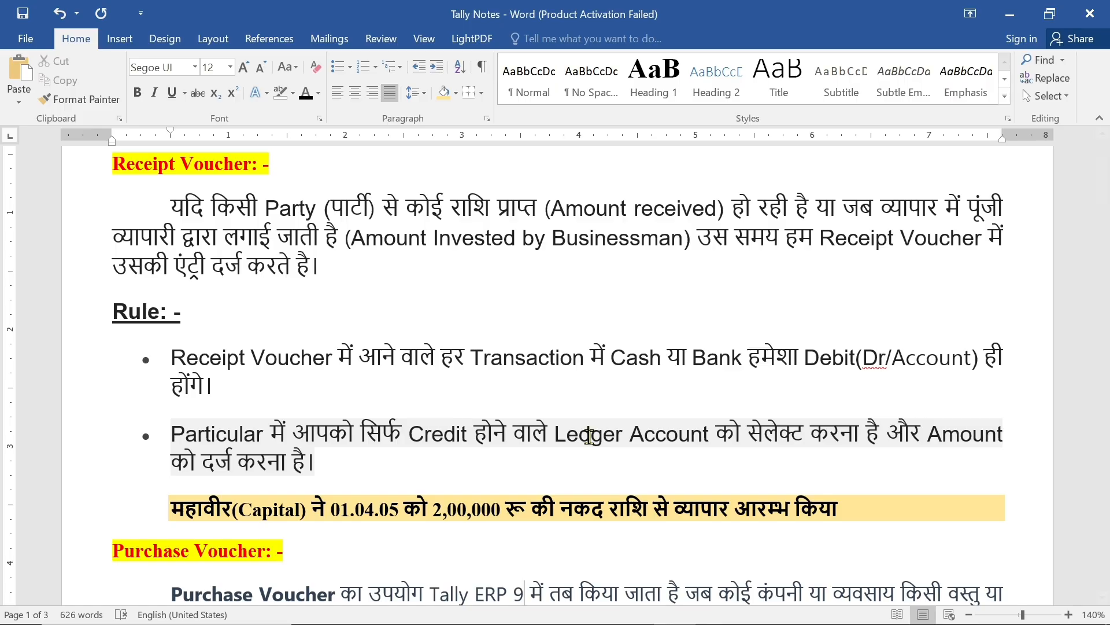
scroll(166, 505, "down", 1)
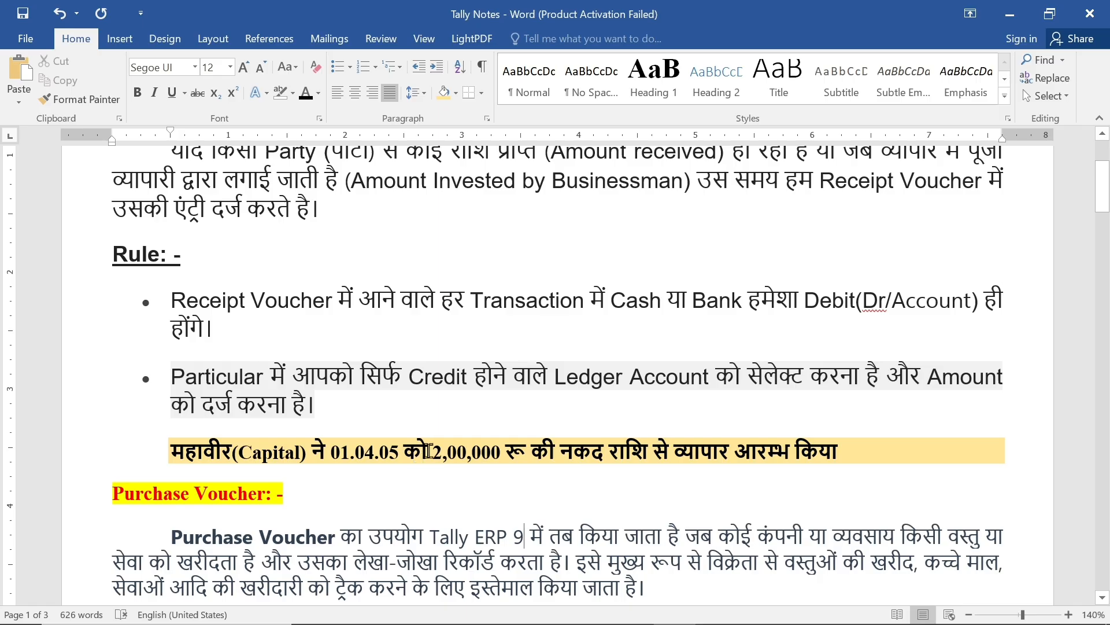
left_click_drag(432, 452, 493, 458)
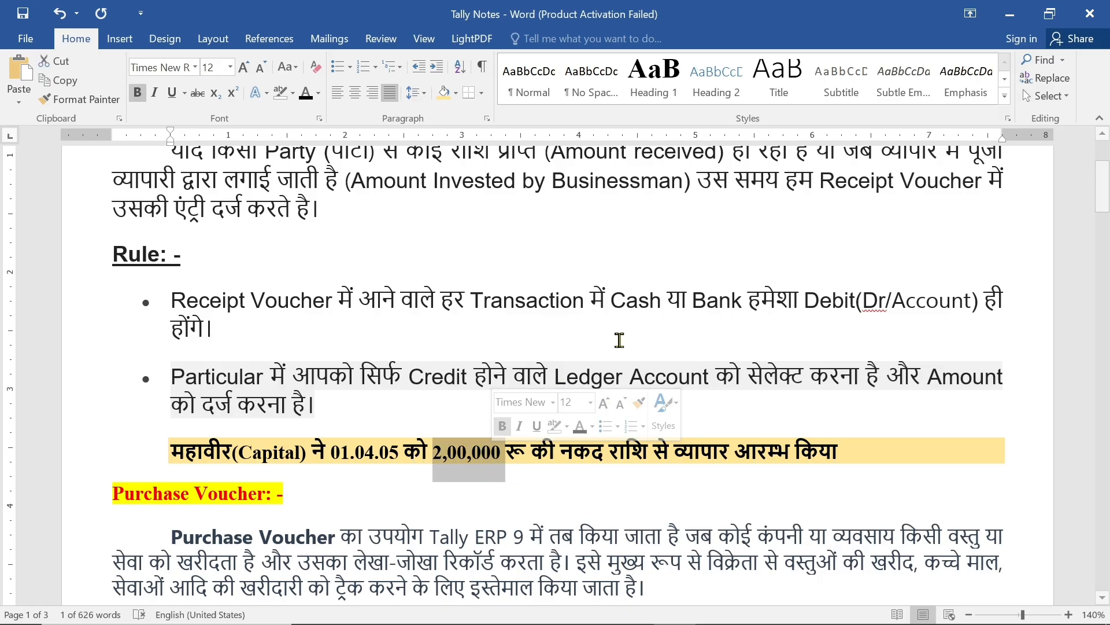
left_click(494, 470)
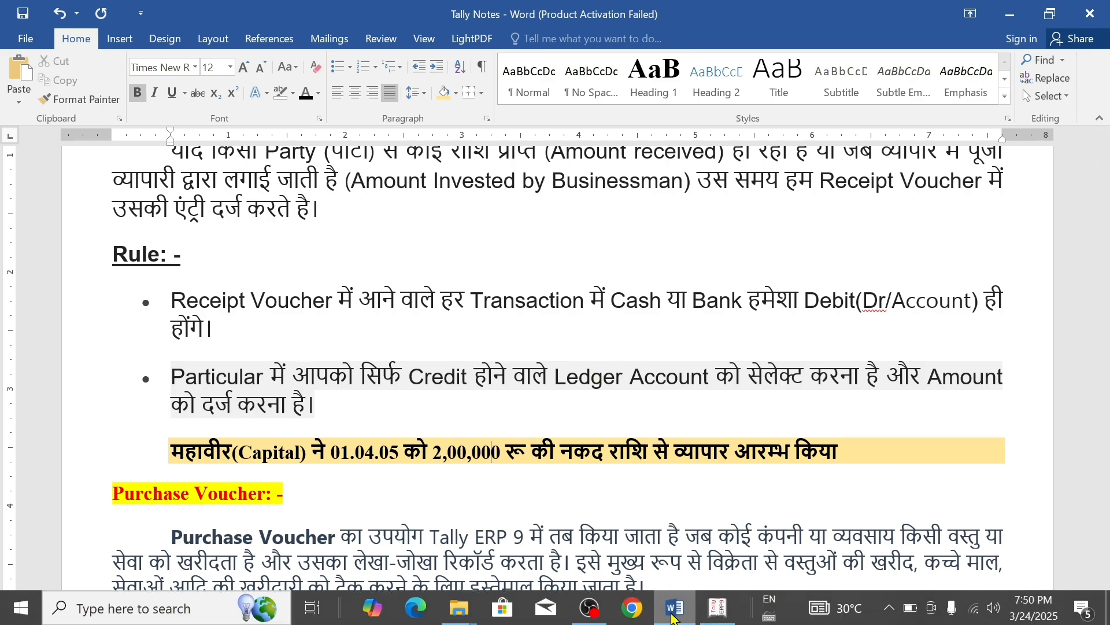
Step: Switch to Tally.ERP 9 and start a Receipt accounting voucher with Cash as the account
left_click(718, 607)
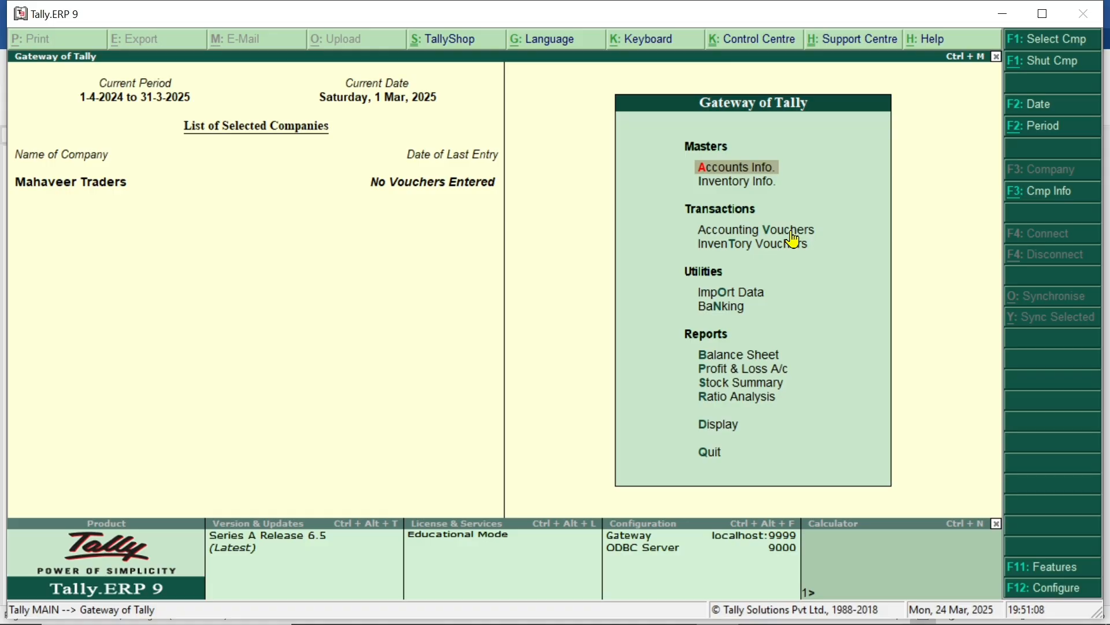
key("Down")
key("Down")
key("Down")
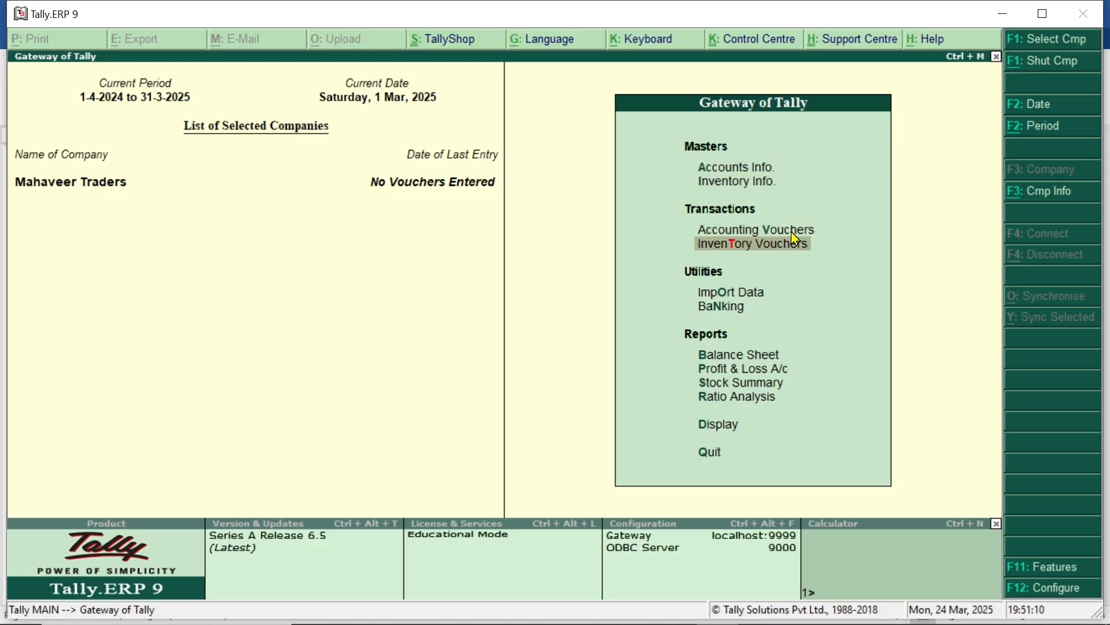
key("Up")
key("Return")
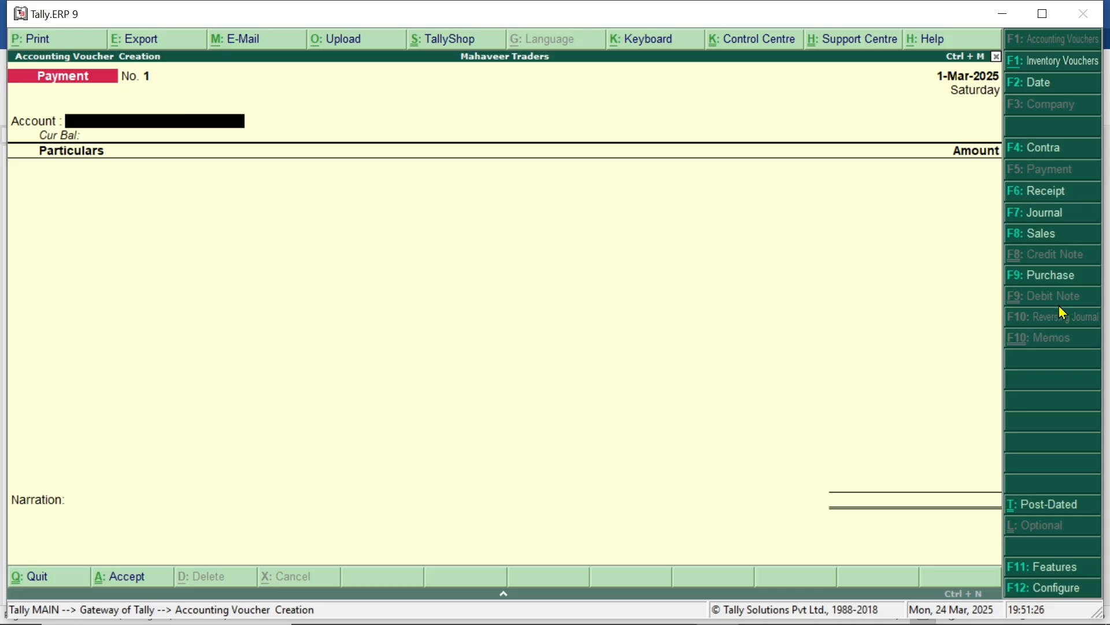
left_click(1030, 197)
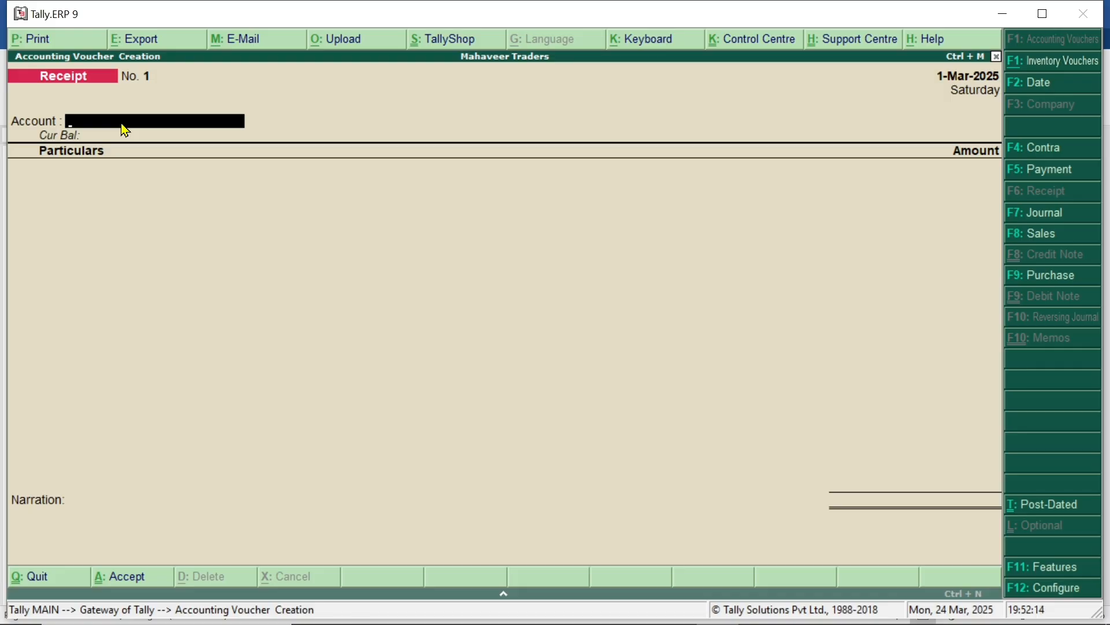
type("C")
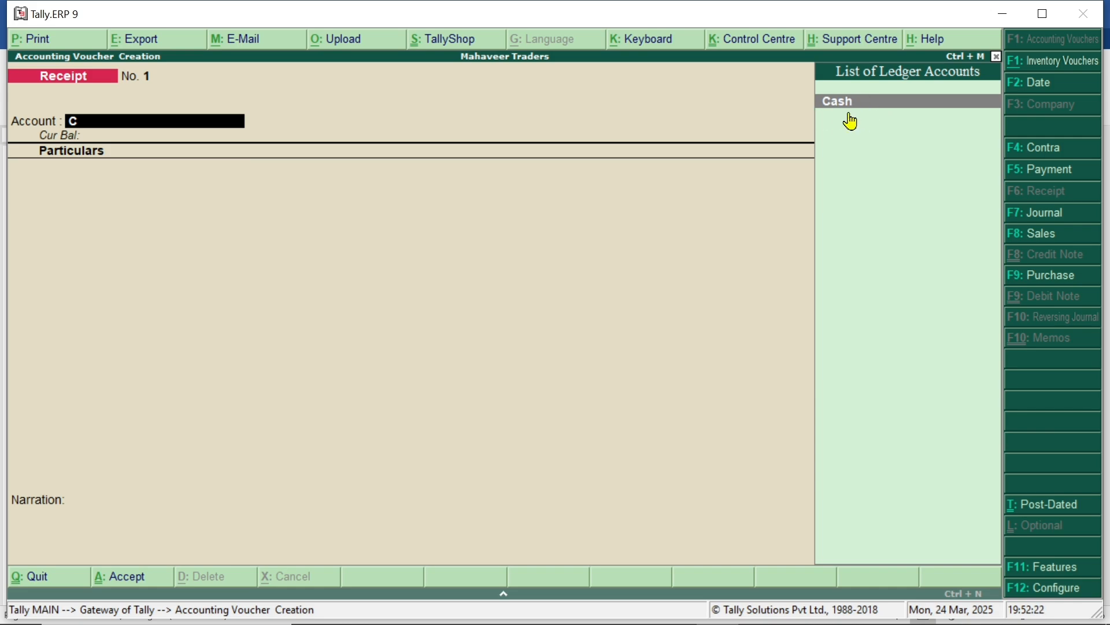
key("Return")
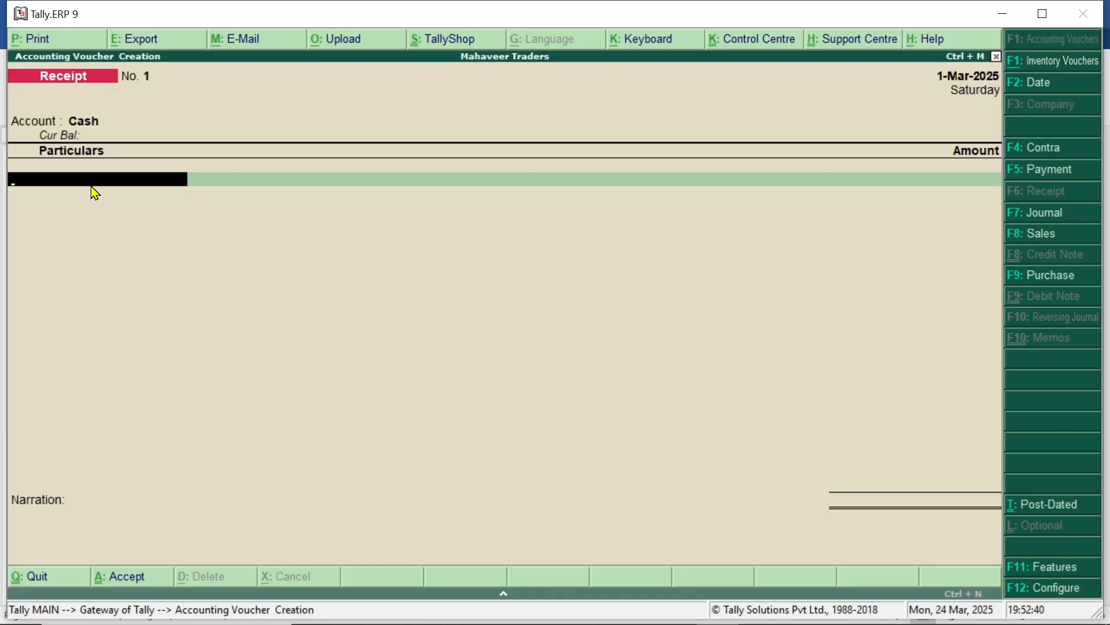
Step: Start a new ledger from the voucher's particulars line, named Capital A/C and placed under the Capital Account group
key("alt+c")
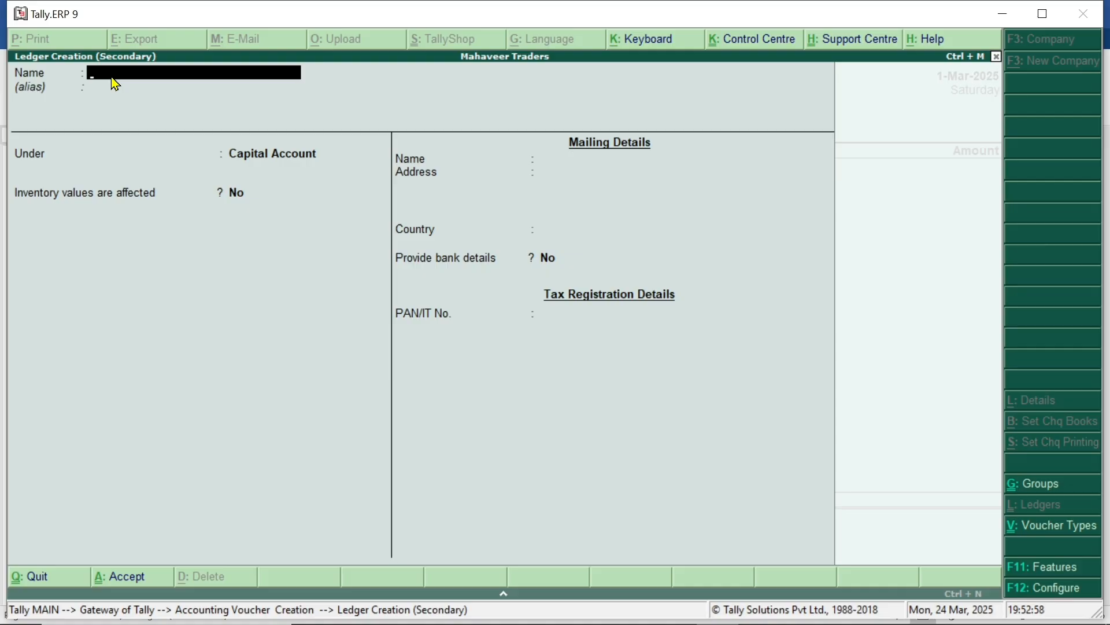
type("Capital A/C")
key("Return")
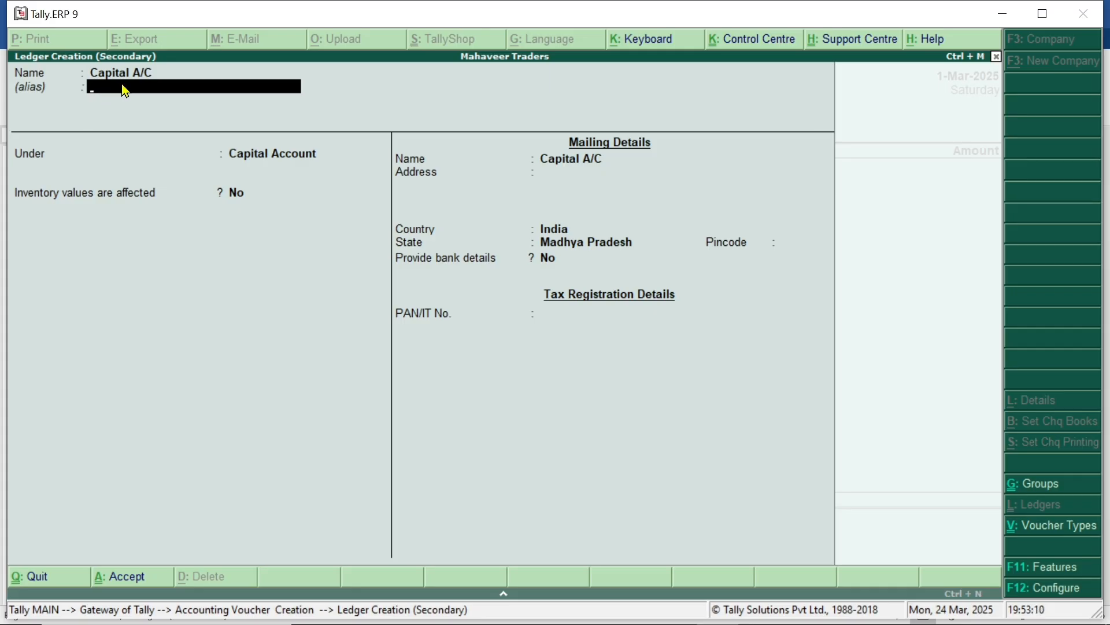
key("Return")
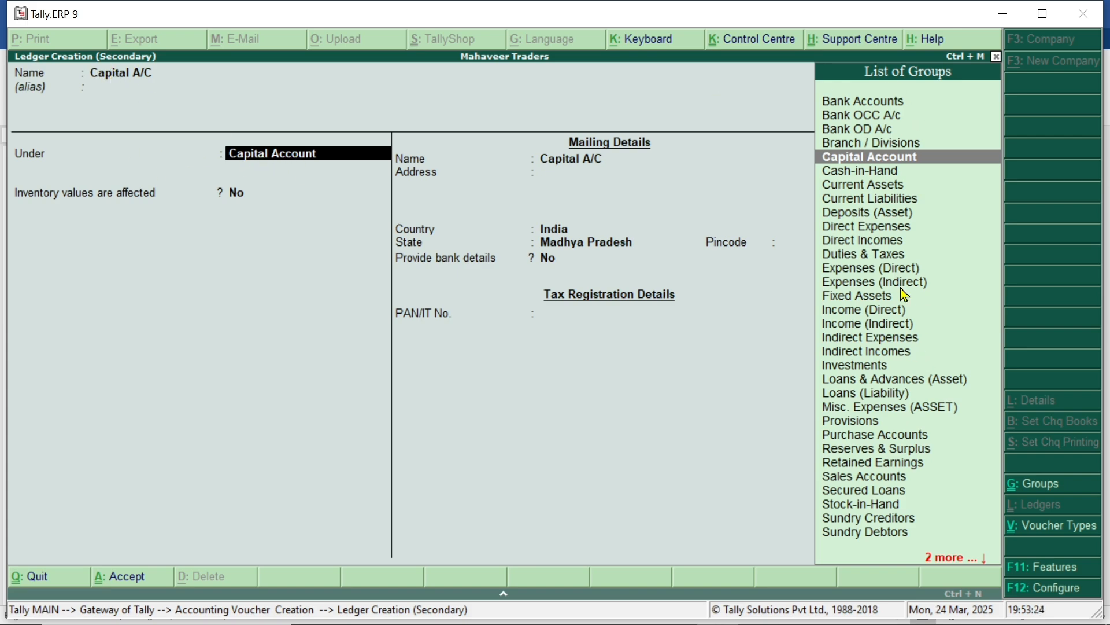
left_click(893, 159)
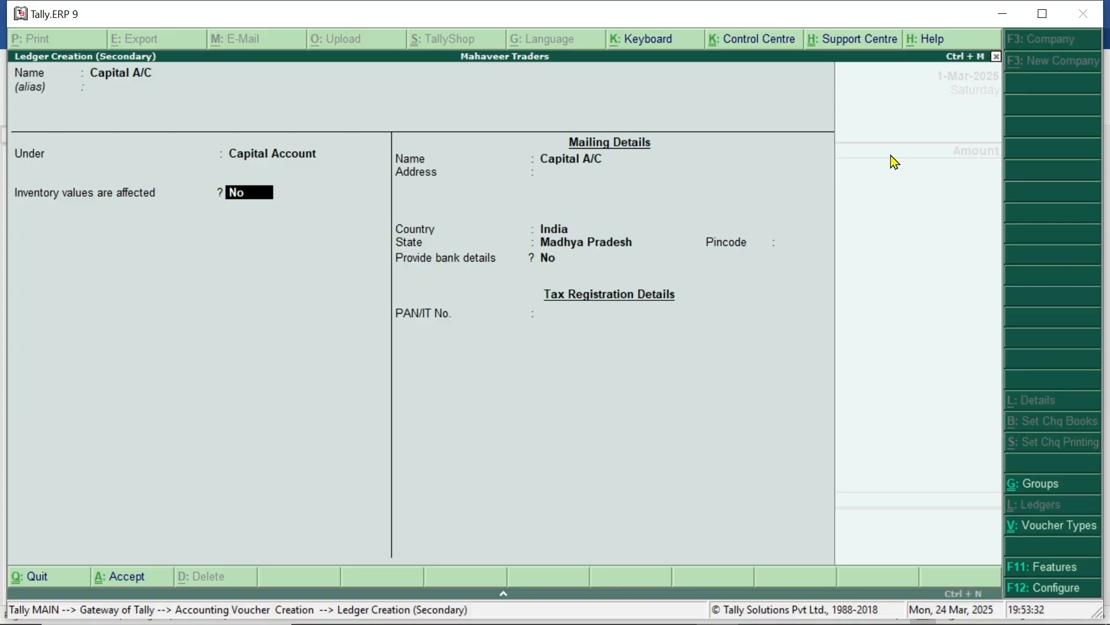
Step: Keep the default inventory, mailing, bank and tax settings and save the Capital A/C ledger
key("Return")
key("Return")
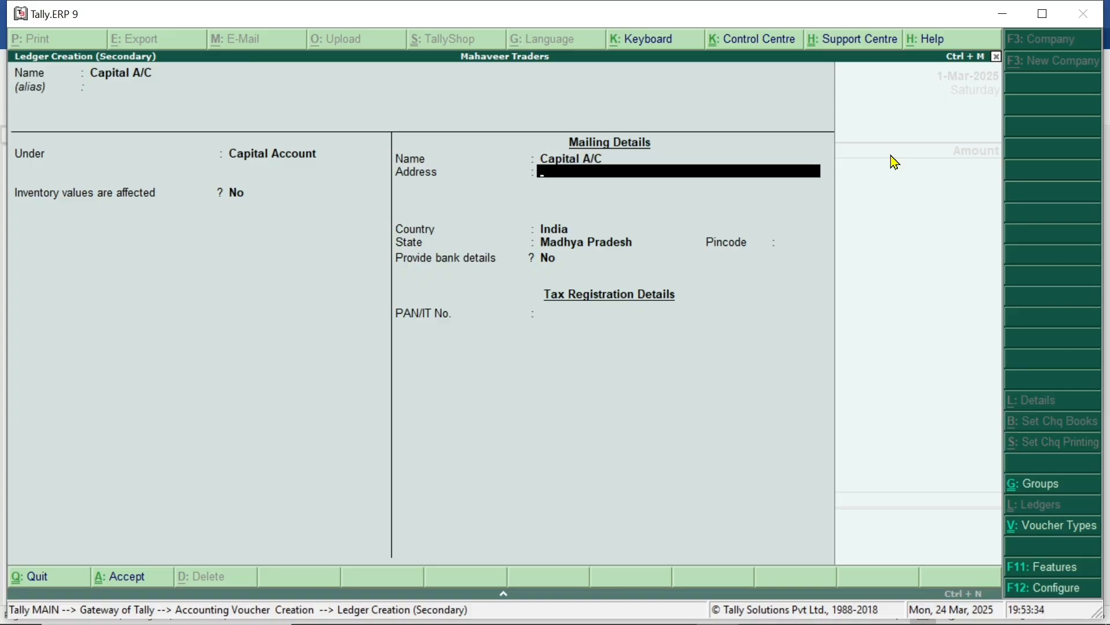
key("Return")
key("Return")
key("Return")
key("Return")
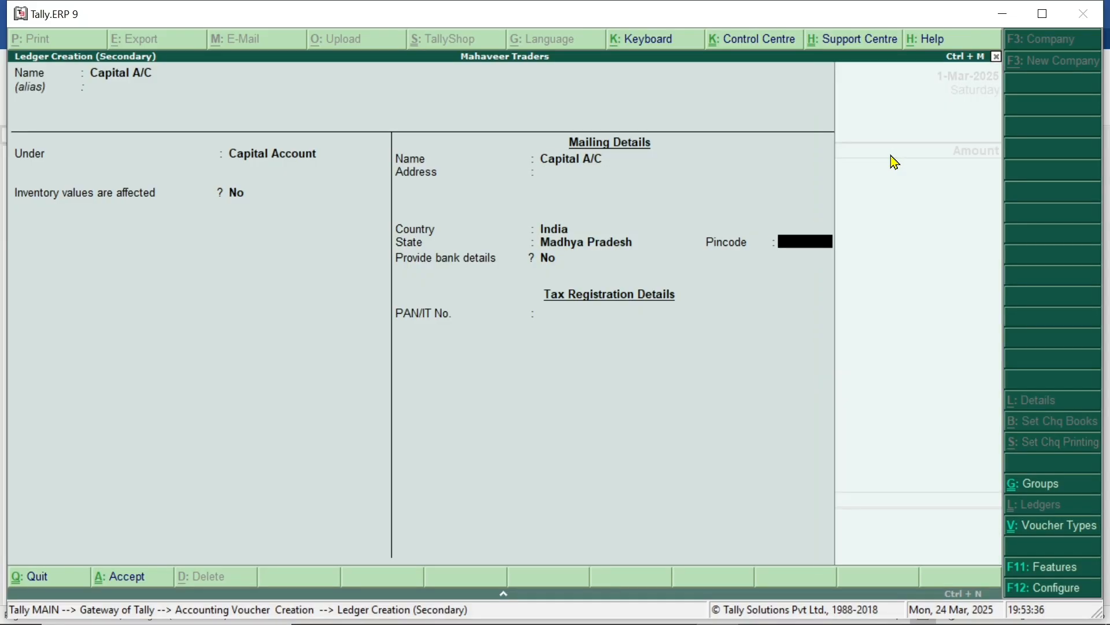
key("Return")
key("Return")
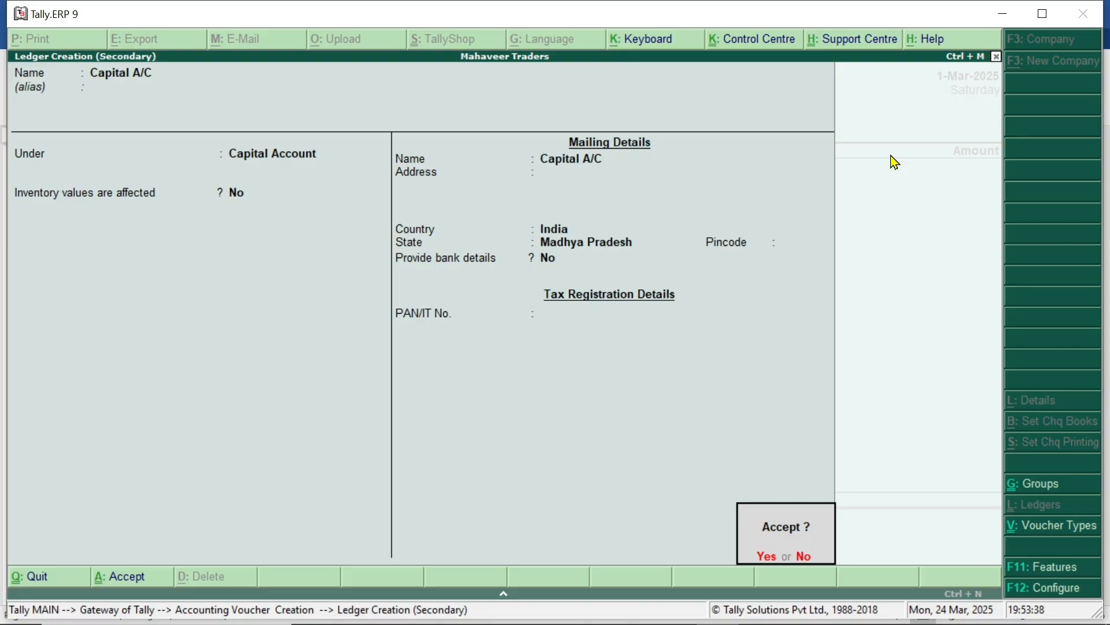
key("Return")
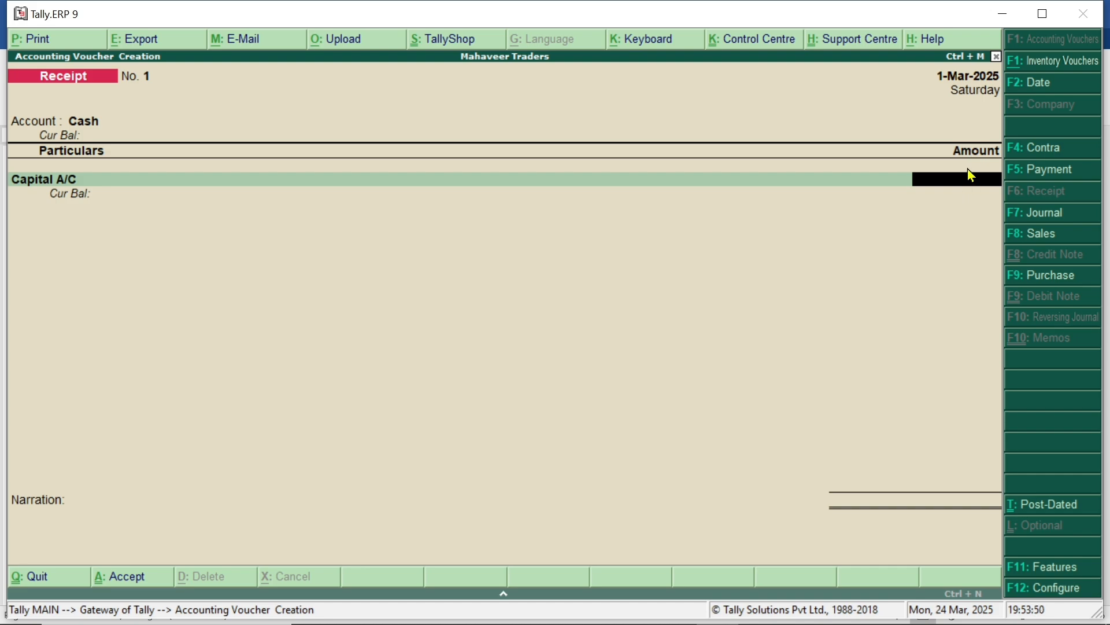
Step: Enter 300000 as the Capital A/C amount and end the receipt's particulars list
type("3")
type("00000")
key("Return")
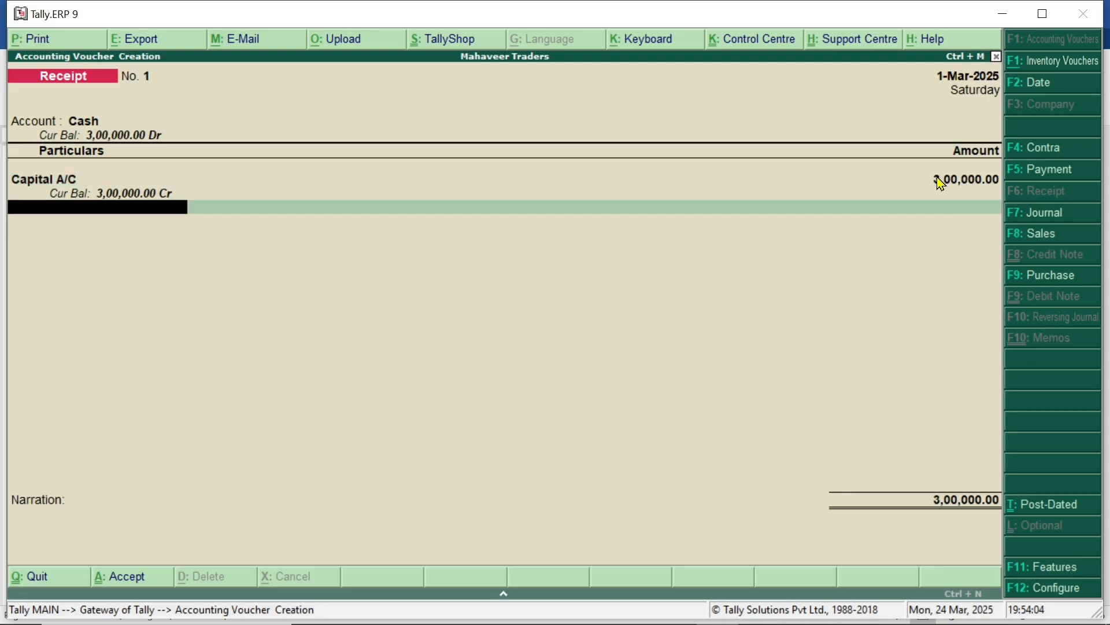
key("Return")
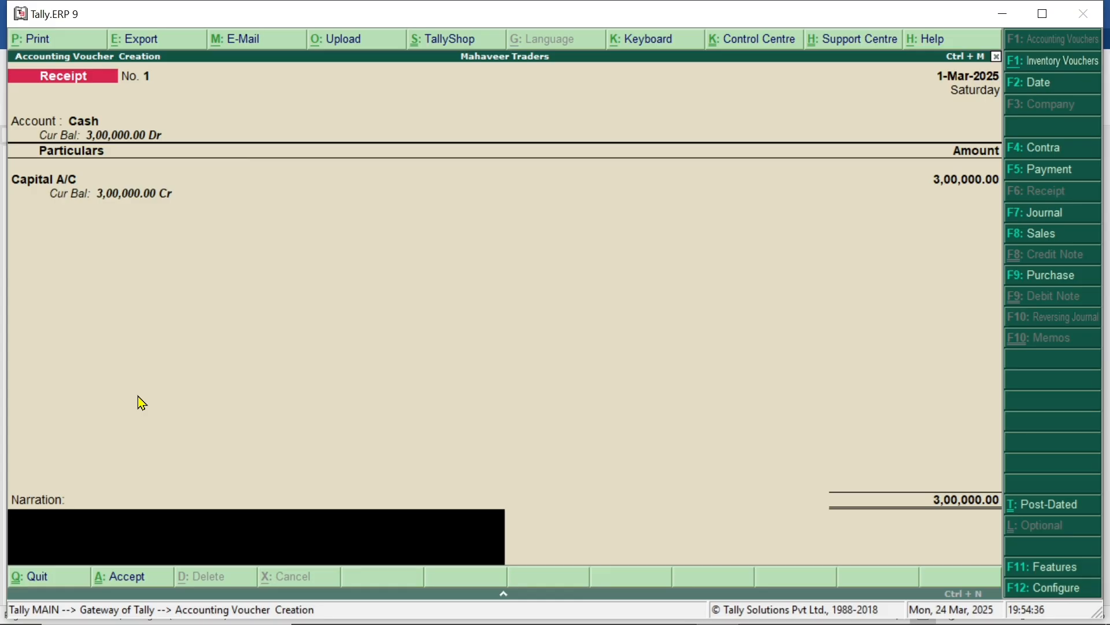
Step: Add the narration "Bieng Business Start With Cash Of Amount Rs.- 300000/-" and save the receipt voucher
type("Bieng Busine")
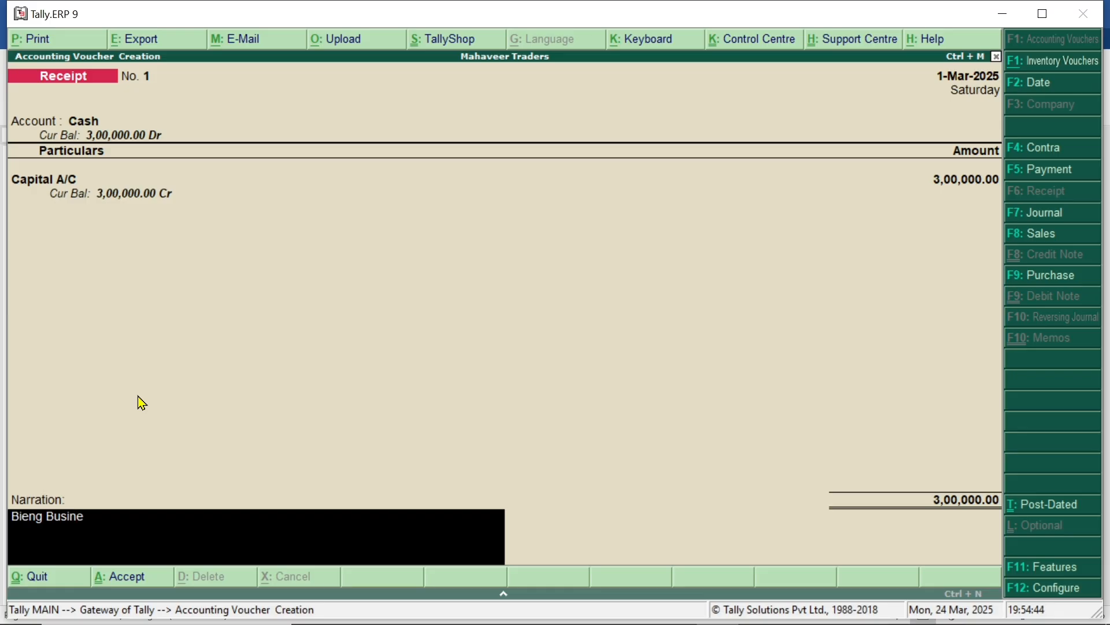
type("ss Start With Cash")
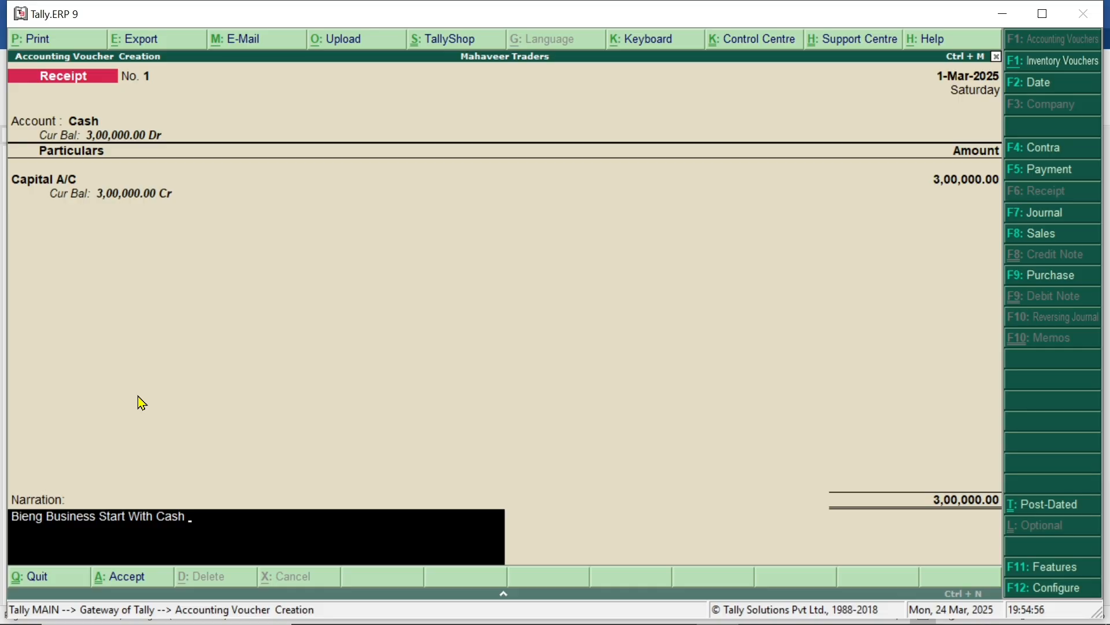
type(" Of Amount Rs")
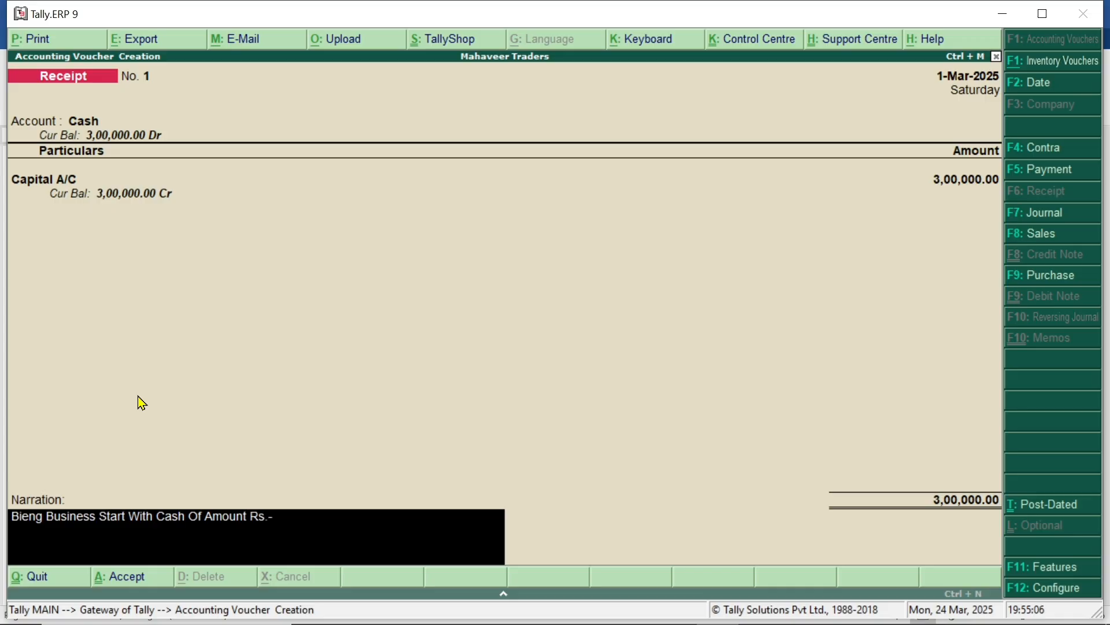
type(".- 300000/-")
key("Return")
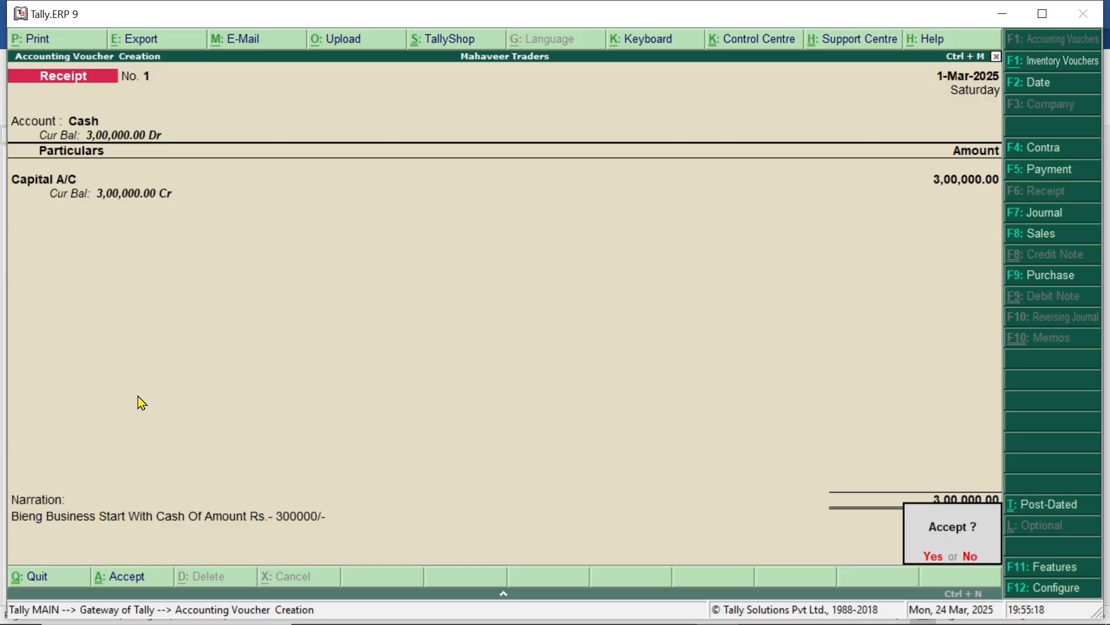
key("y")
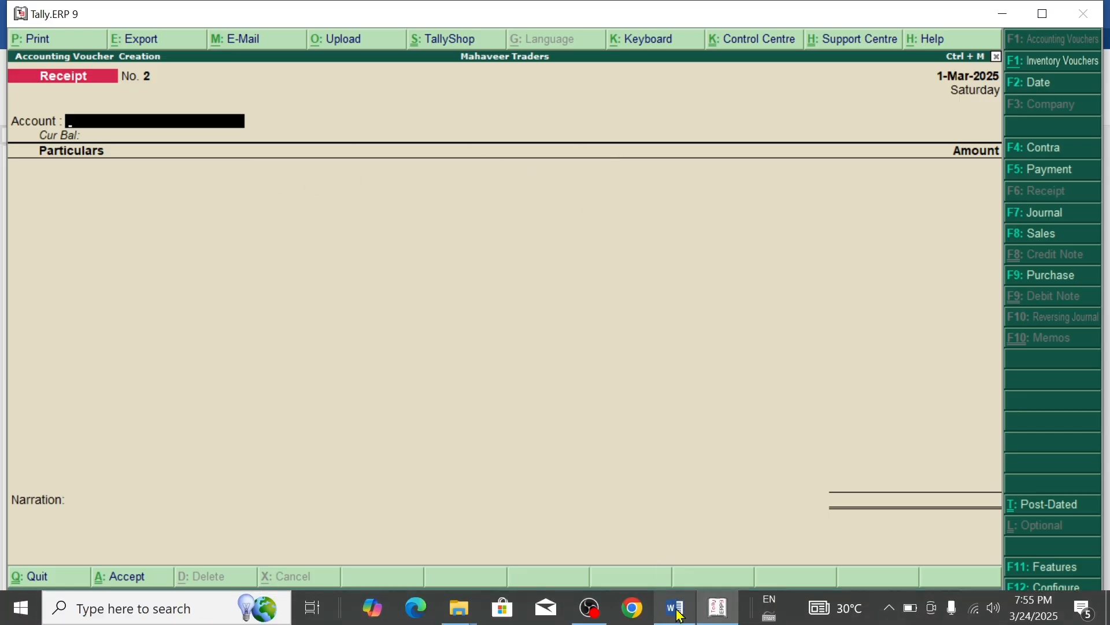
Step: Read the Purchase Voucher explanation, cash purchase example and rules in the Word notes, and return to Tally.ERP 9
left_click(675, 607)
scroll(218, 273, "down", 5)
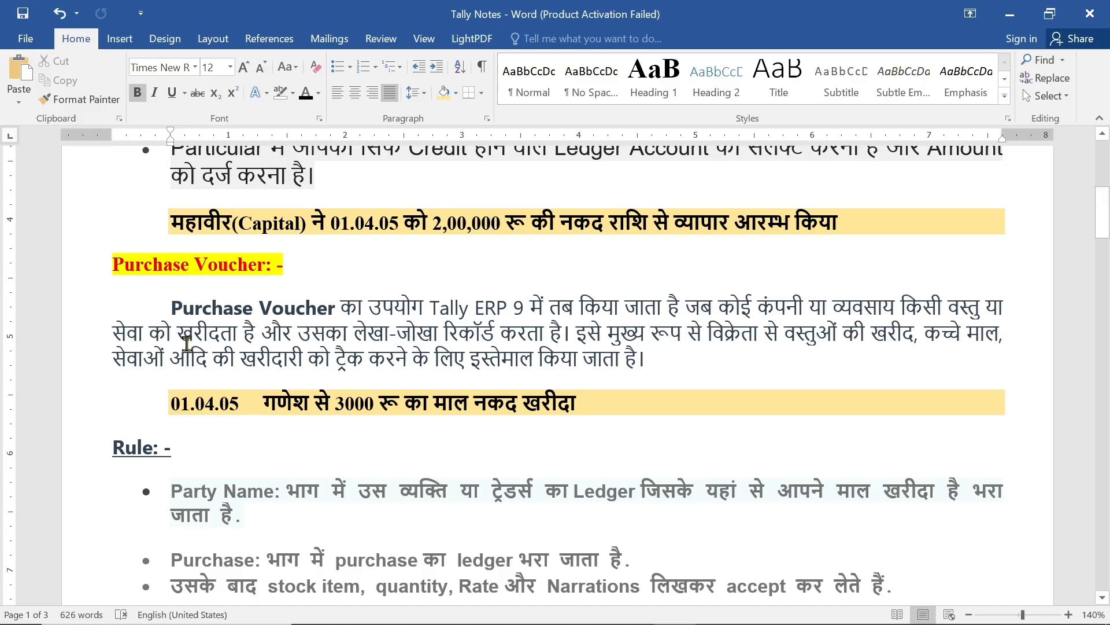
scroll(186, 345, "down", 1)
scroll(186, 345, "down", 2)
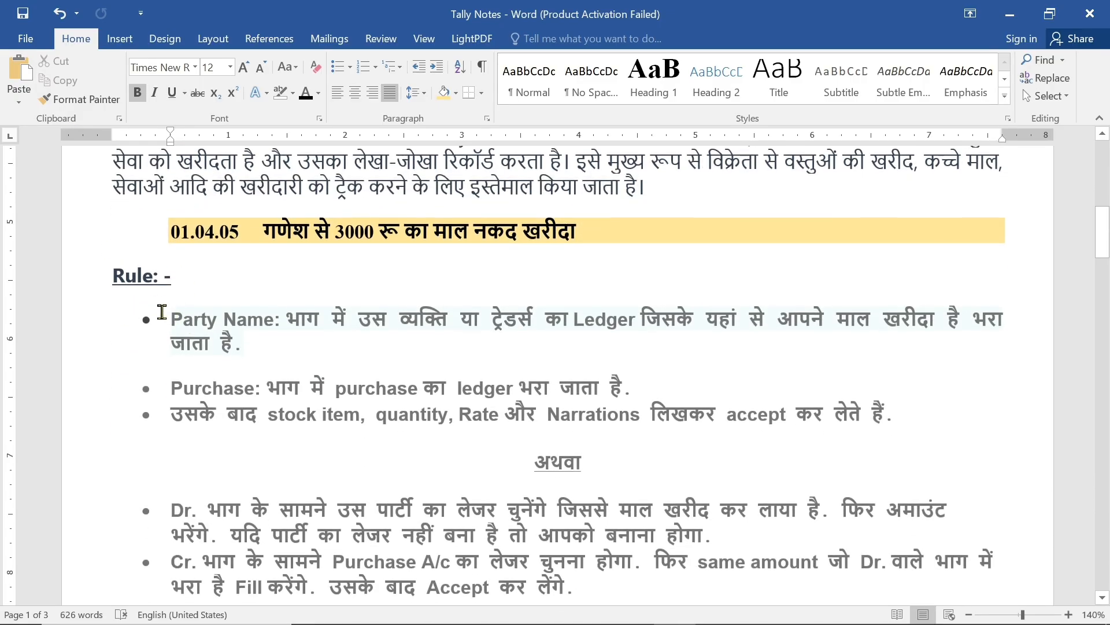
left_click_drag(172, 319, 266, 326)
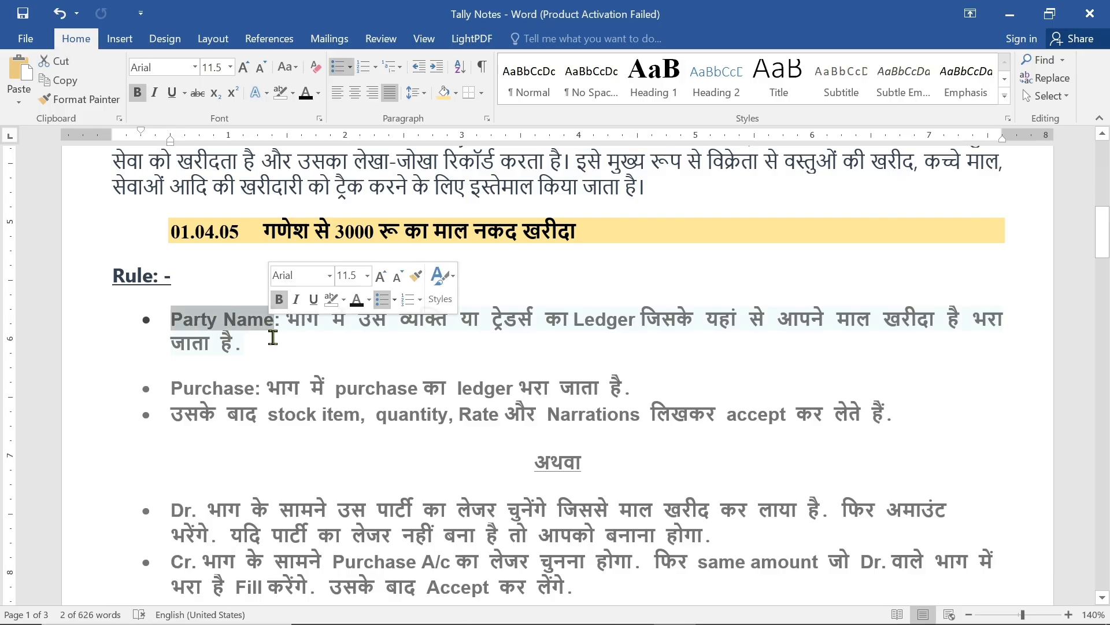
left_click(298, 339)
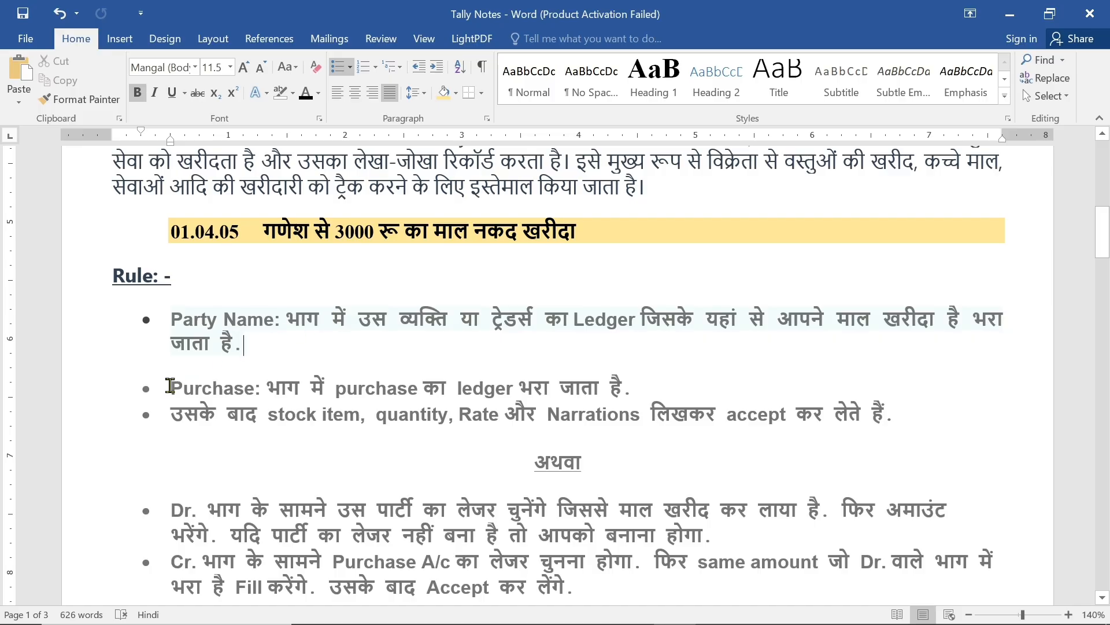
left_click_drag(170, 386, 325, 386)
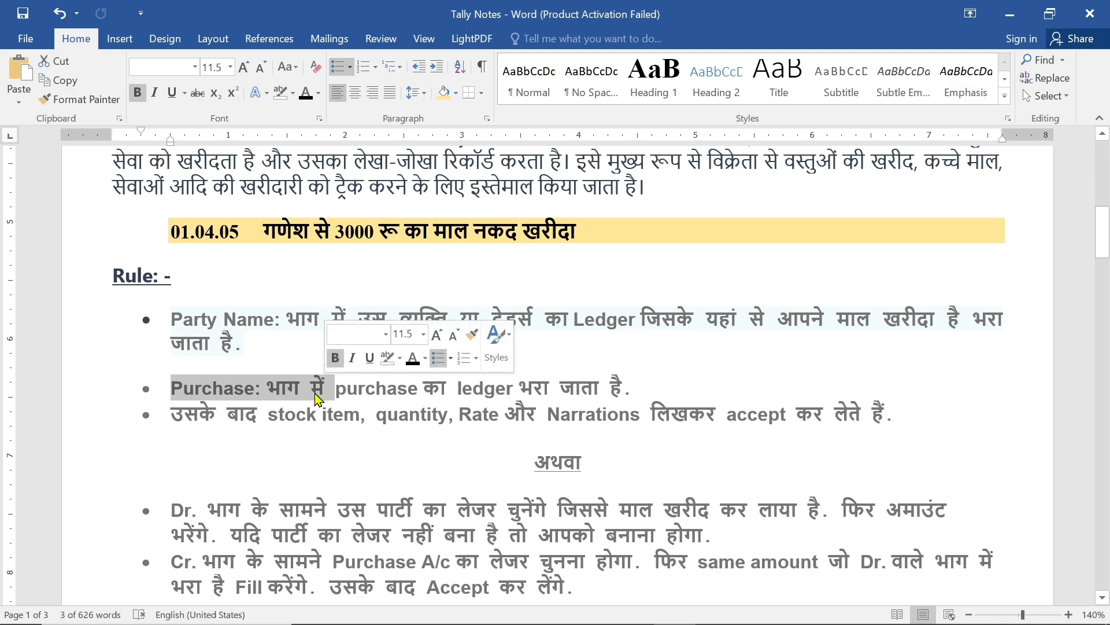
left_click(425, 394)
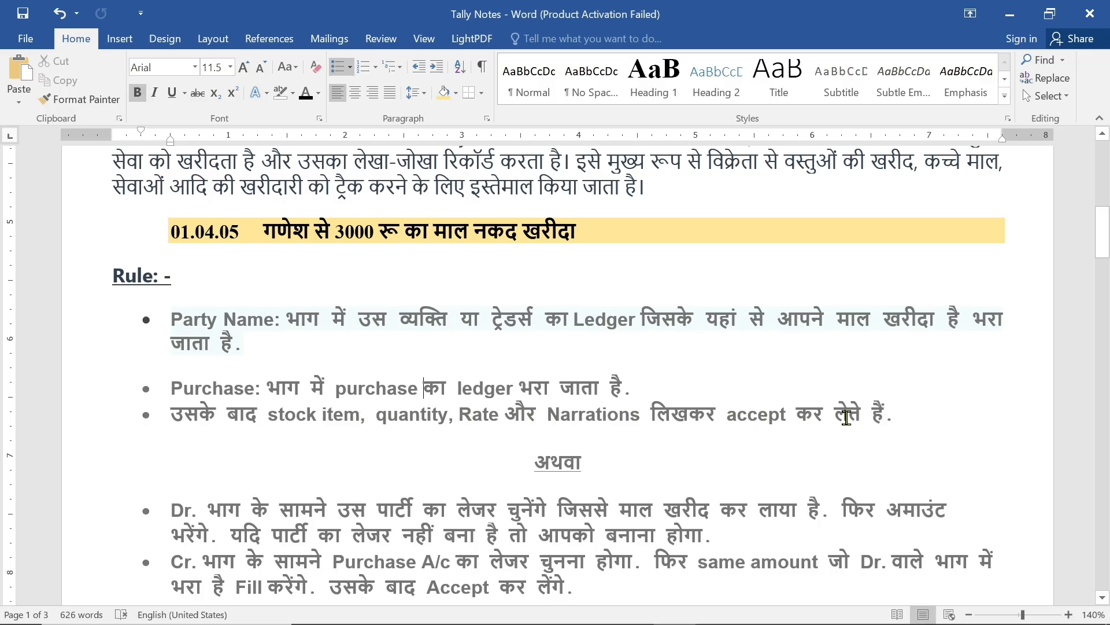
scroll(429, 431, "down", 2)
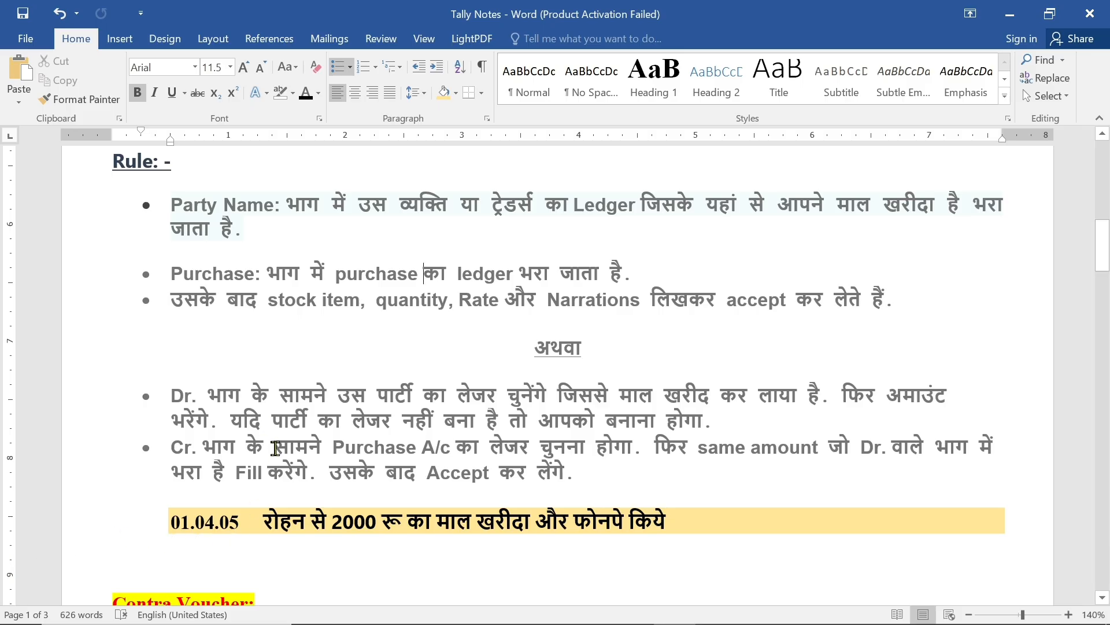
scroll(275, 448, "up", 3)
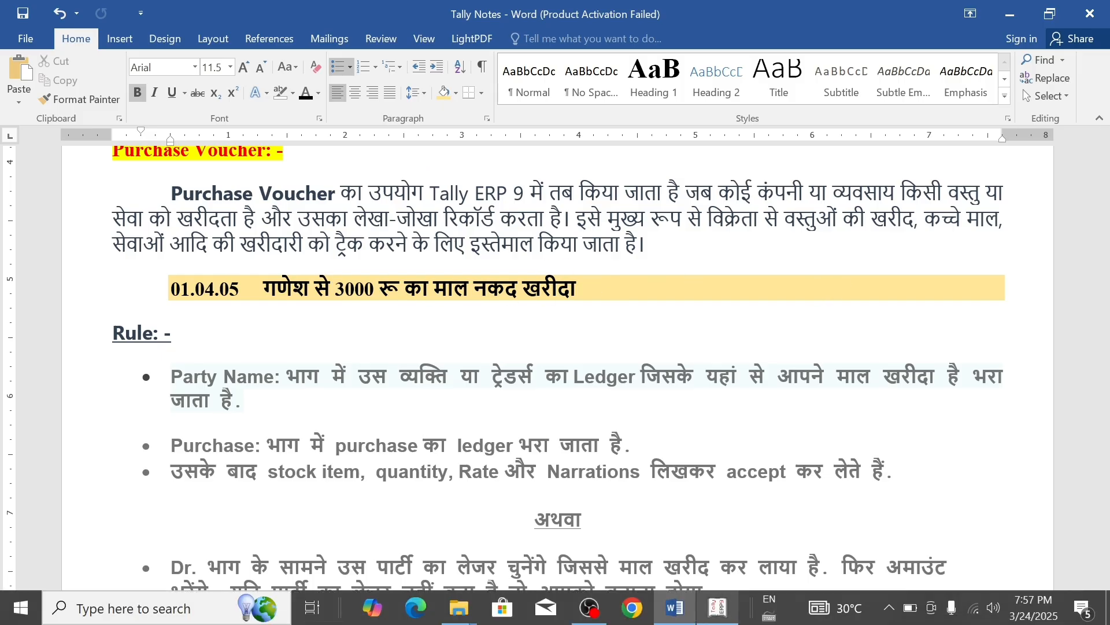
left_click(725, 613)
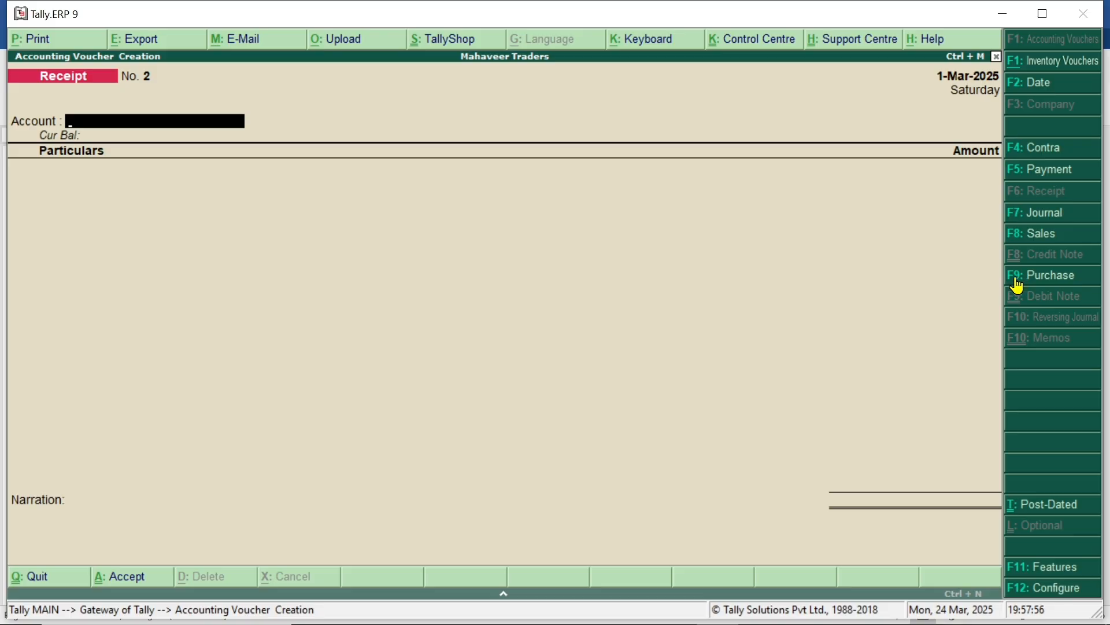
Step: Start a purchase voucher with supplier invoice no. 1342, dated 1-Mar-2025, and choose Cash as the party account
left_click(1059, 283)
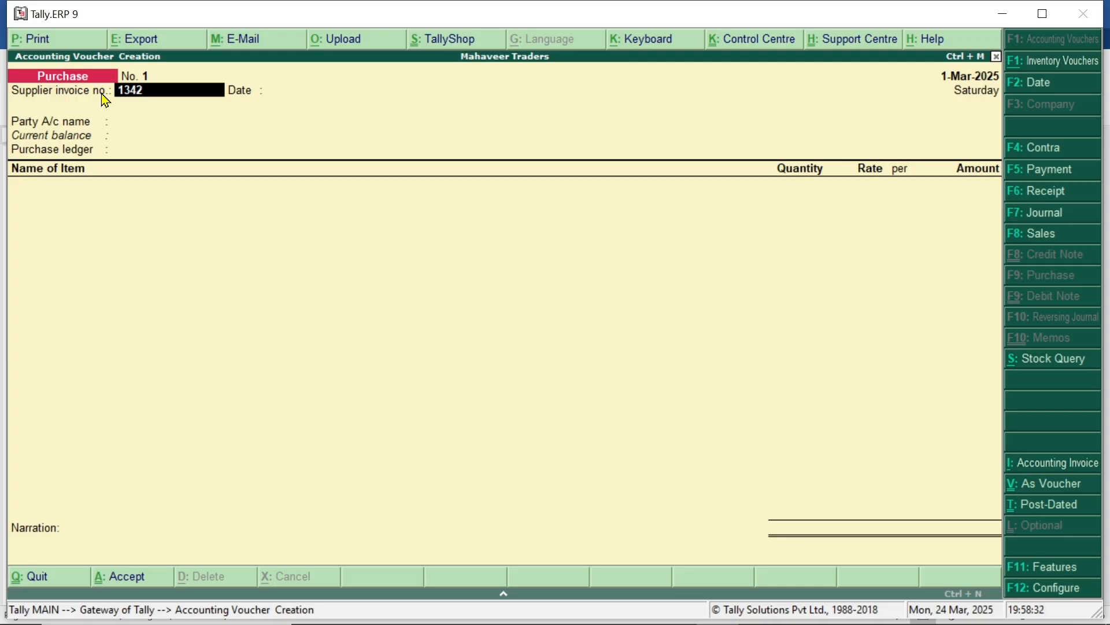
key("Return")
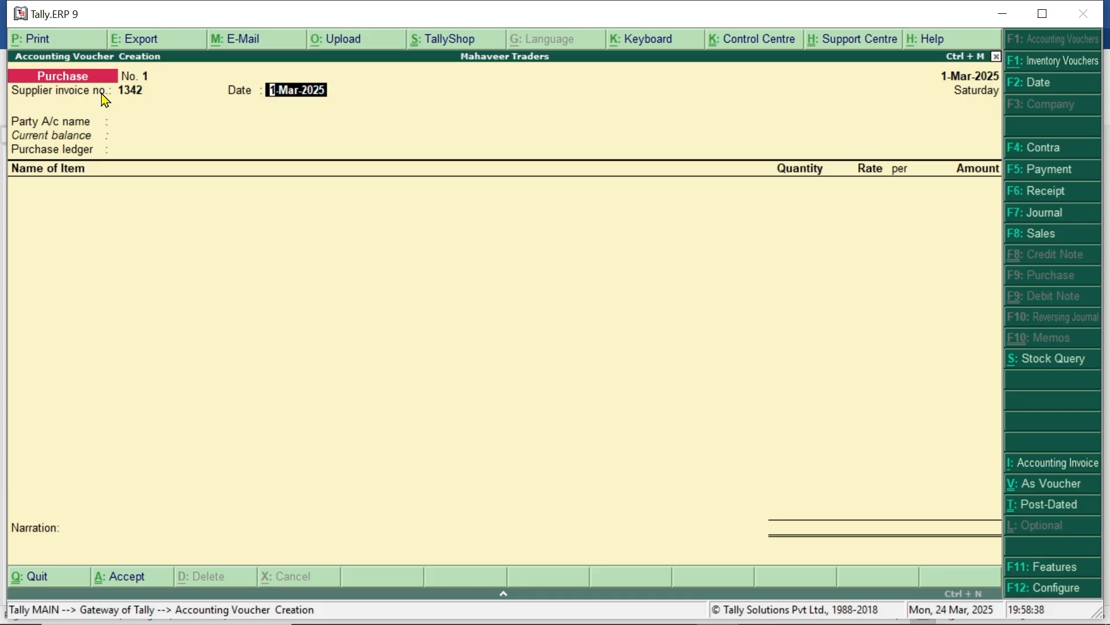
key("Return")
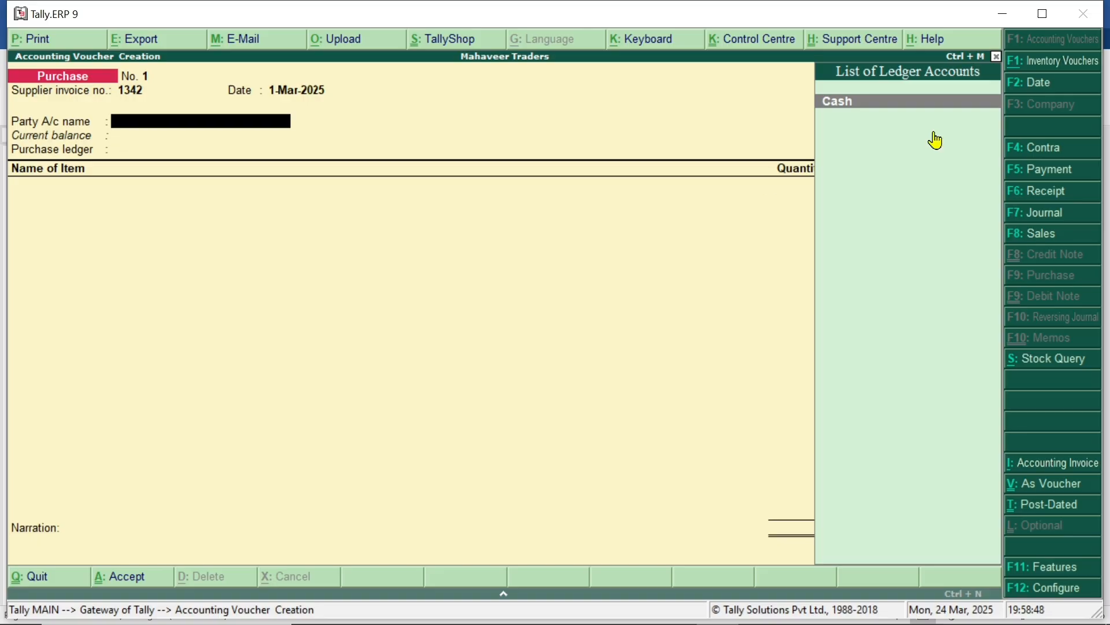
type("C")
left_click(860, 116)
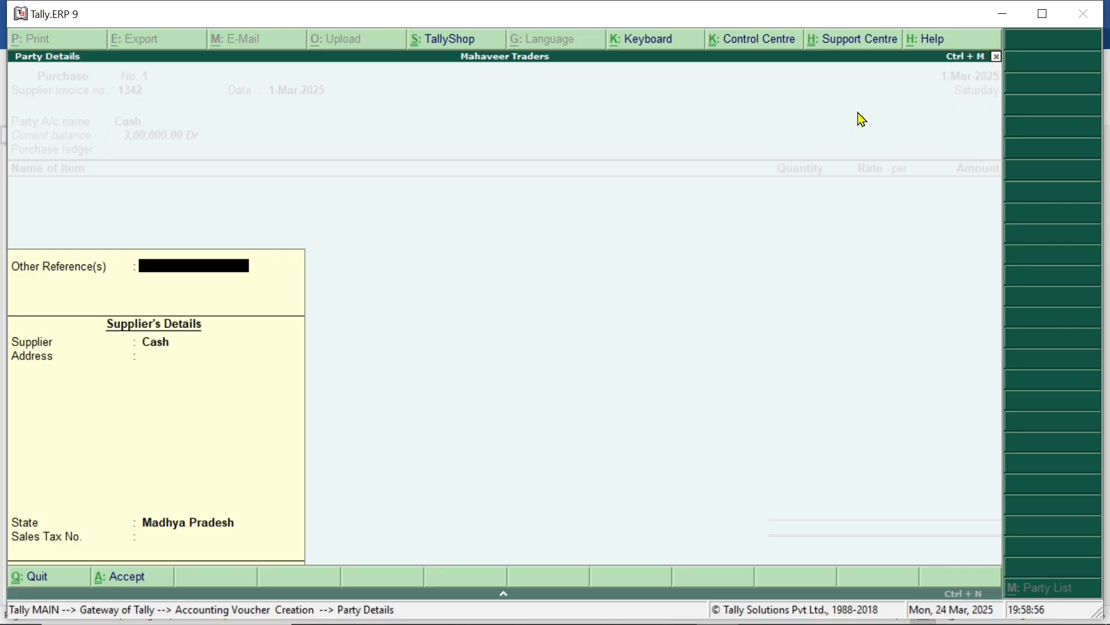
Step: Accept the party details with Cash as supplier, leaving the other references and address blank
key("Return")
key("Return")
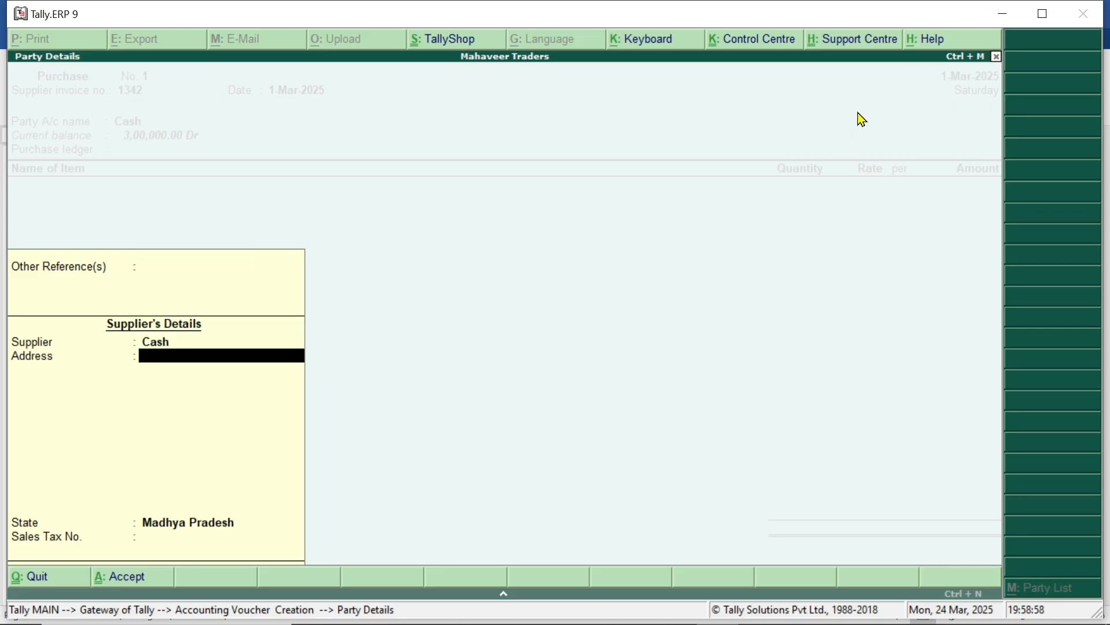
key("BackSpace")
key("Return")
key("ctrl+a")
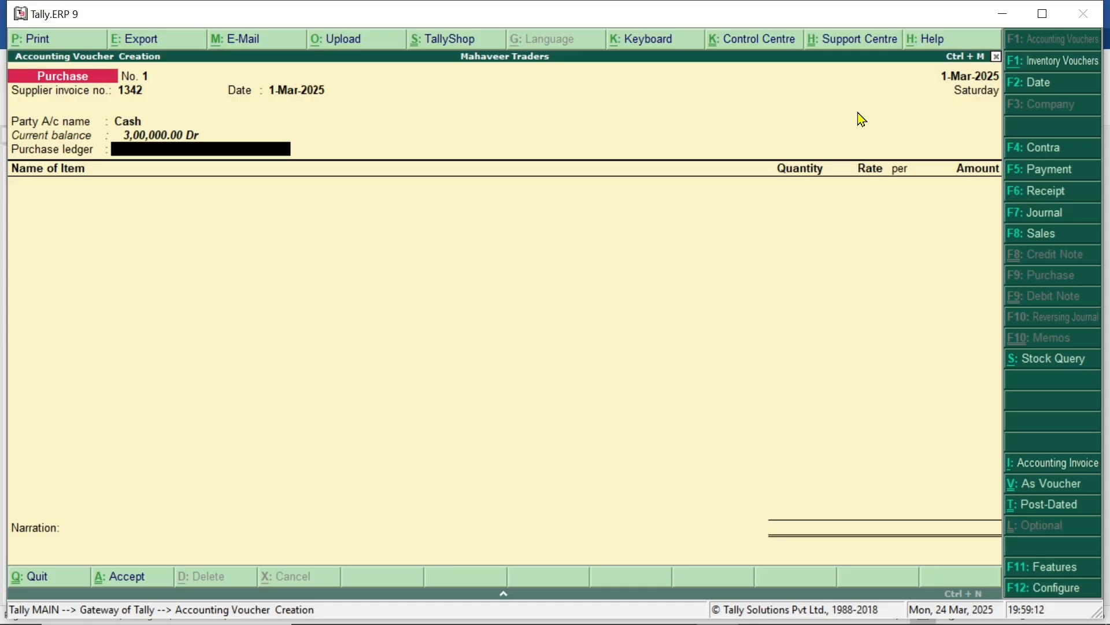
Step: Create a purchase ledger named "Purchase A/C" from within the voucher and place it under Purchase Accounts
key("alt+c")
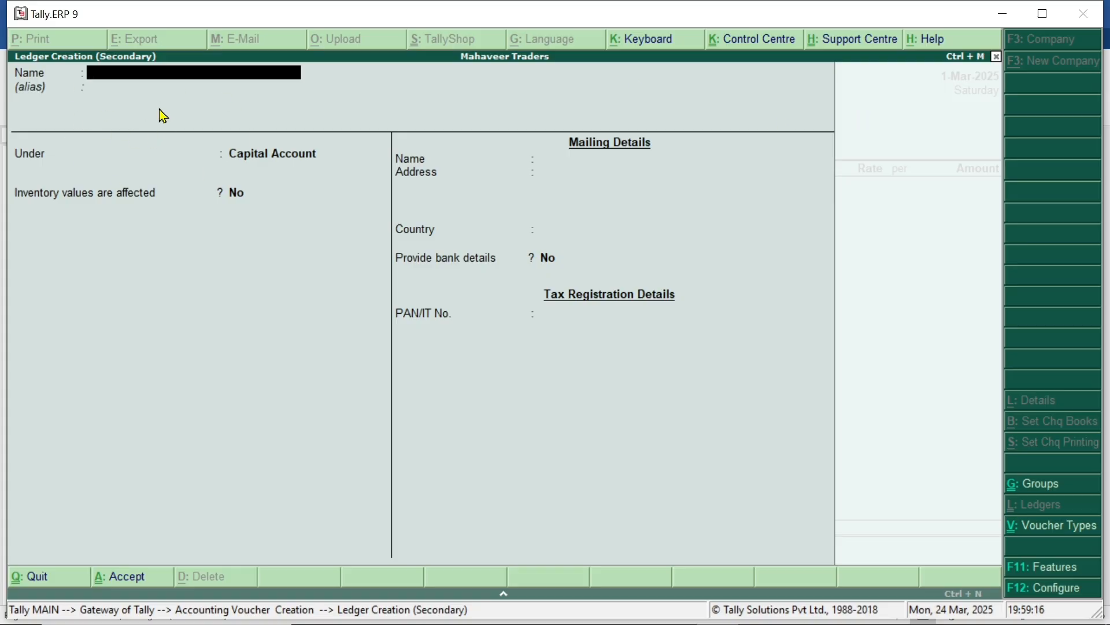
type("Purchase A/C")
key("Return")
key("Return")
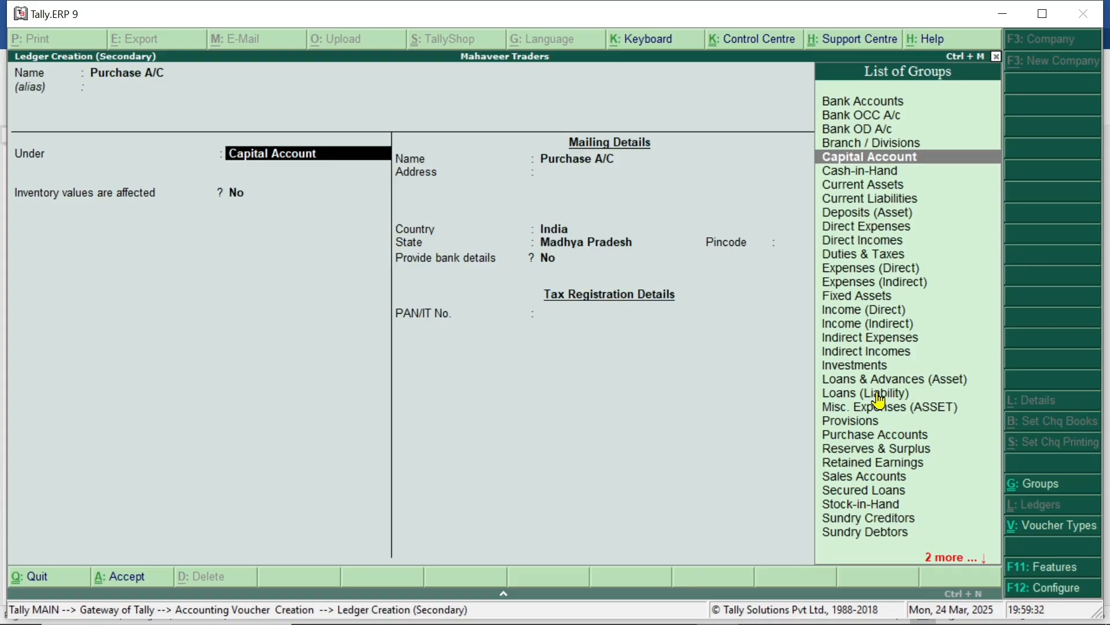
type("P")
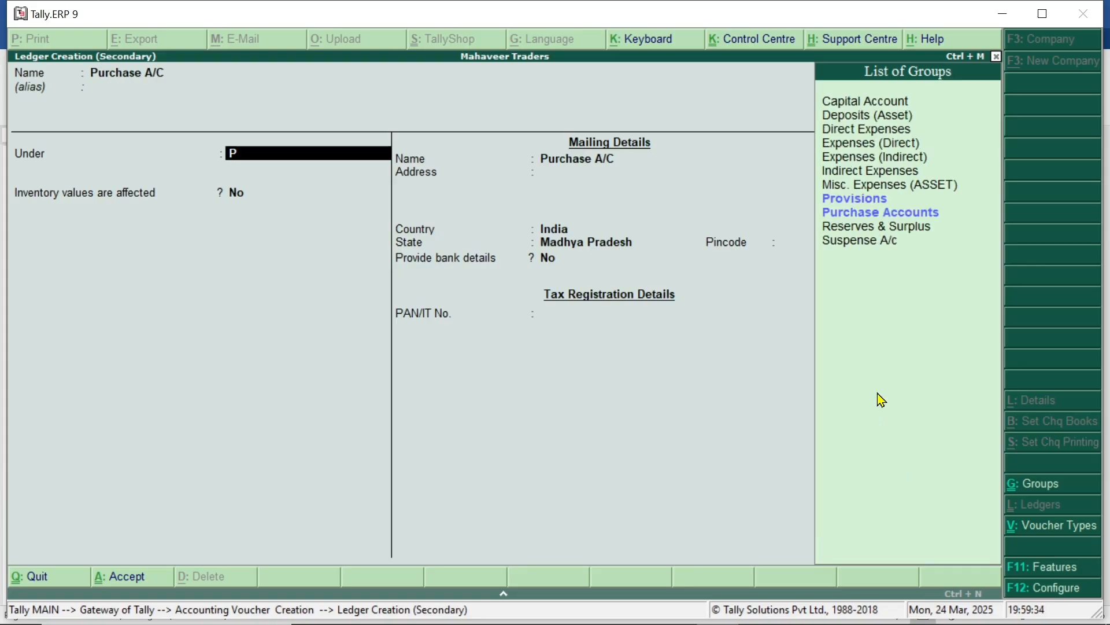
key("Down")
key("Down")
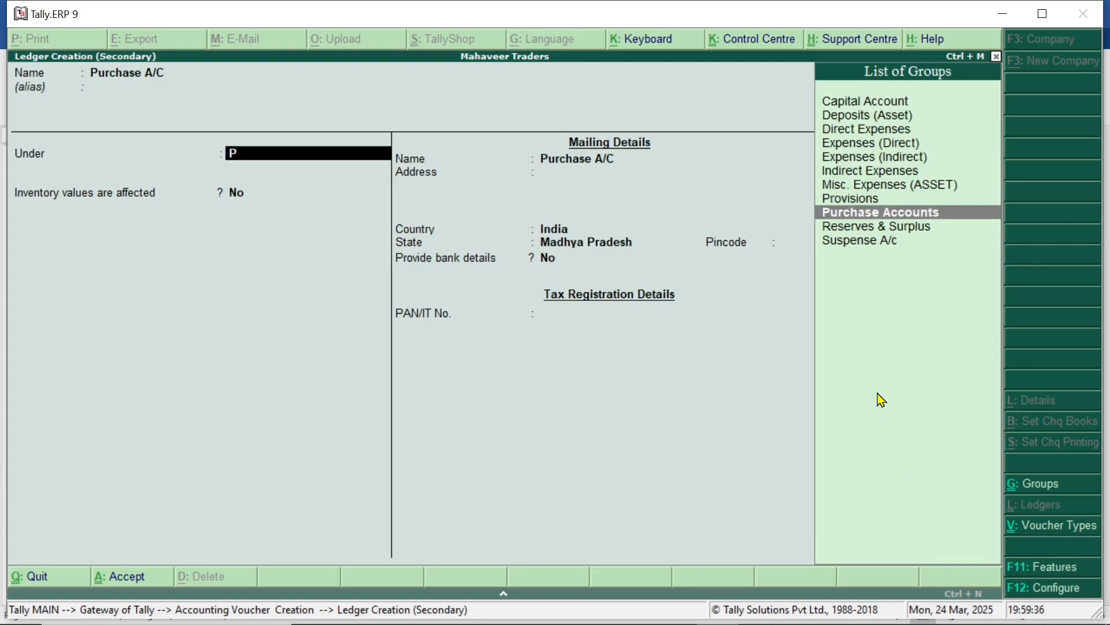
key("Return")
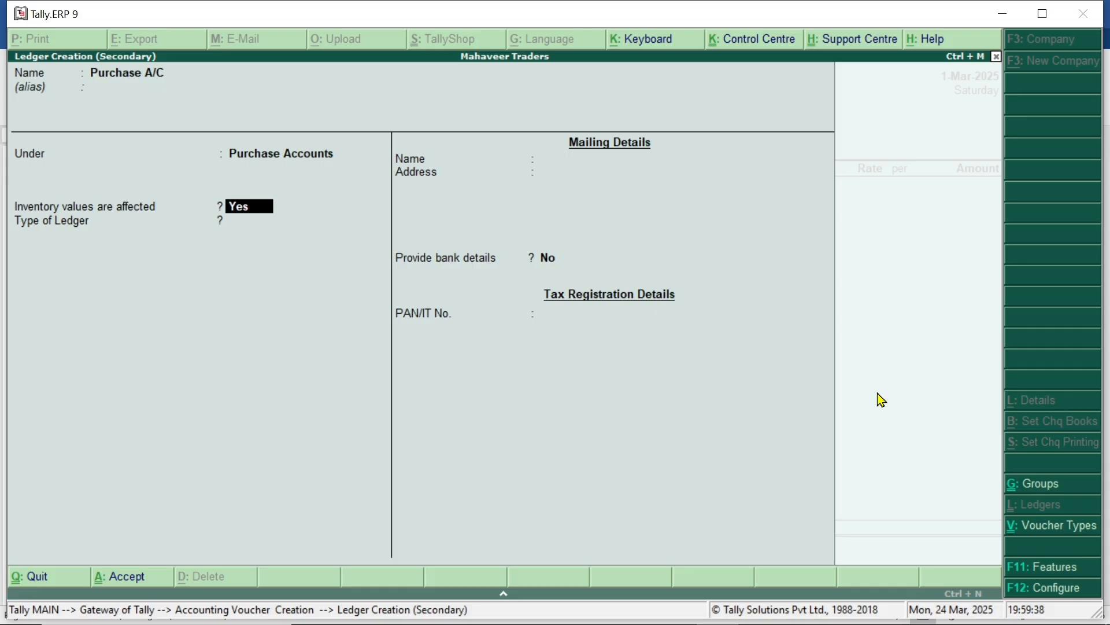
Step: Keep inventory values affected at Yes, ledger type Not Applicable and no bank details, and save the Purchase A/C ledger
key("Return")
key("Return")
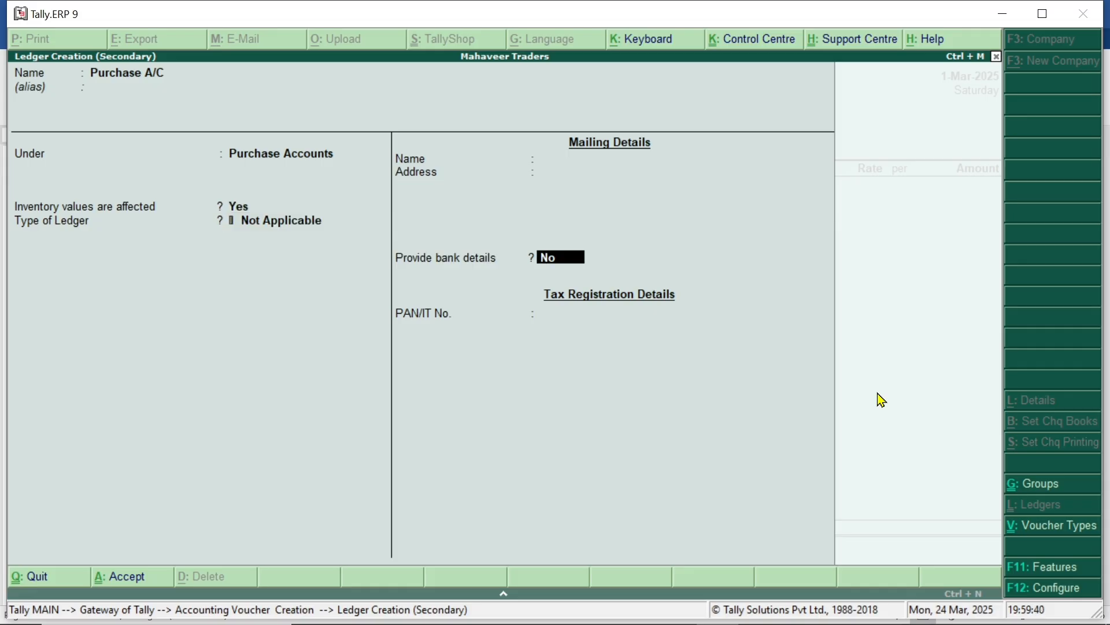
key("Return")
key("Return")
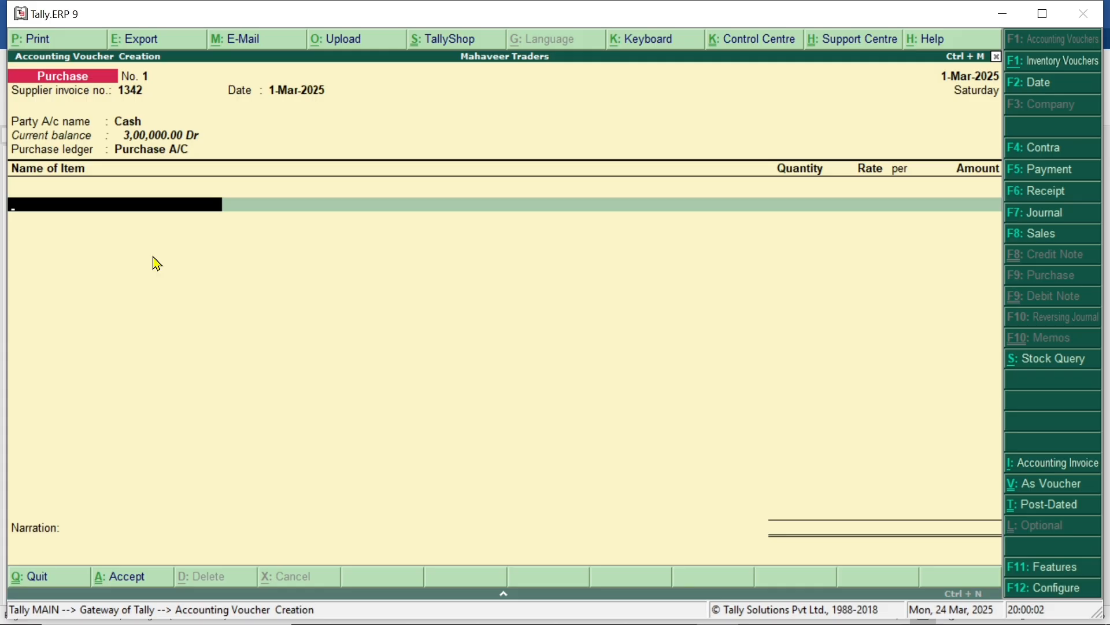
Step: Begin a new stock item named "Keyboard" under the Primary group from the voucher's item list
key("alt+c")
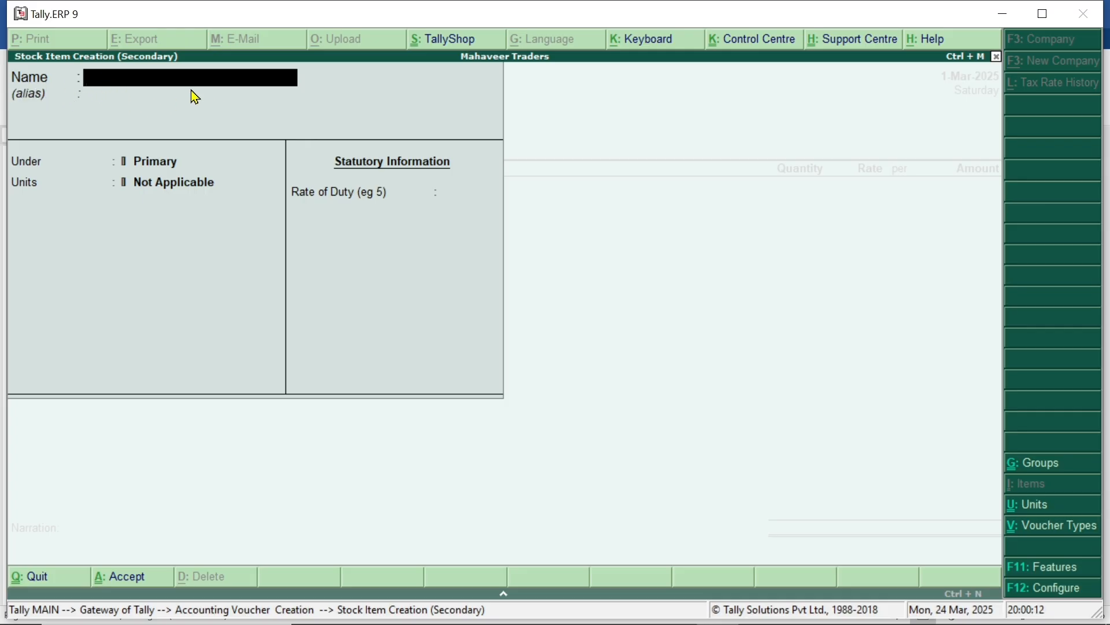
type("Keyboard")
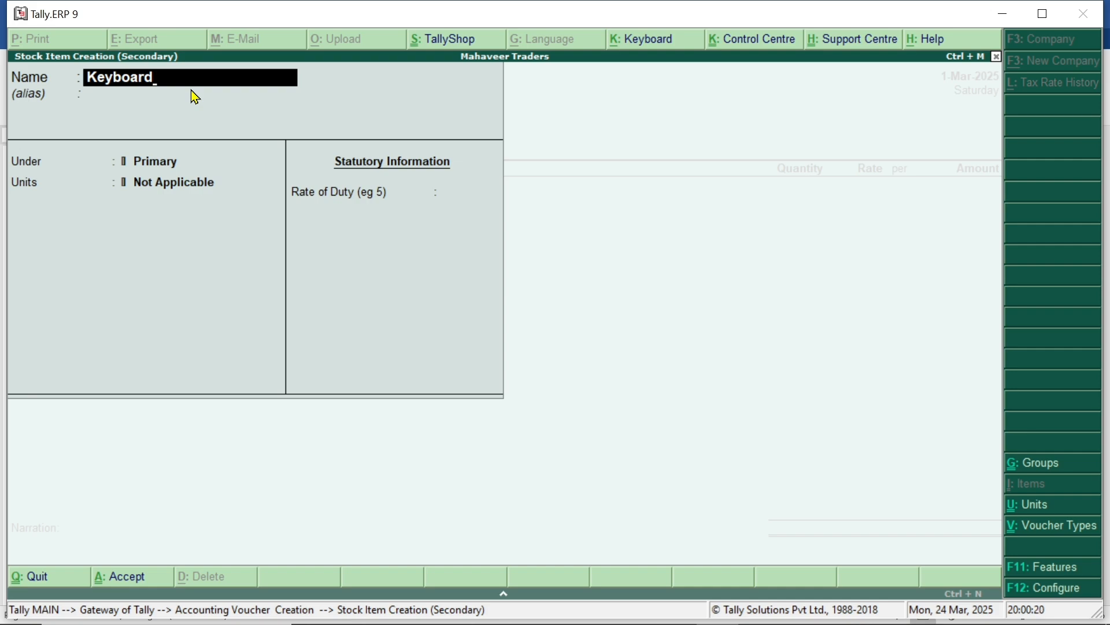
key("Return")
key("Return")
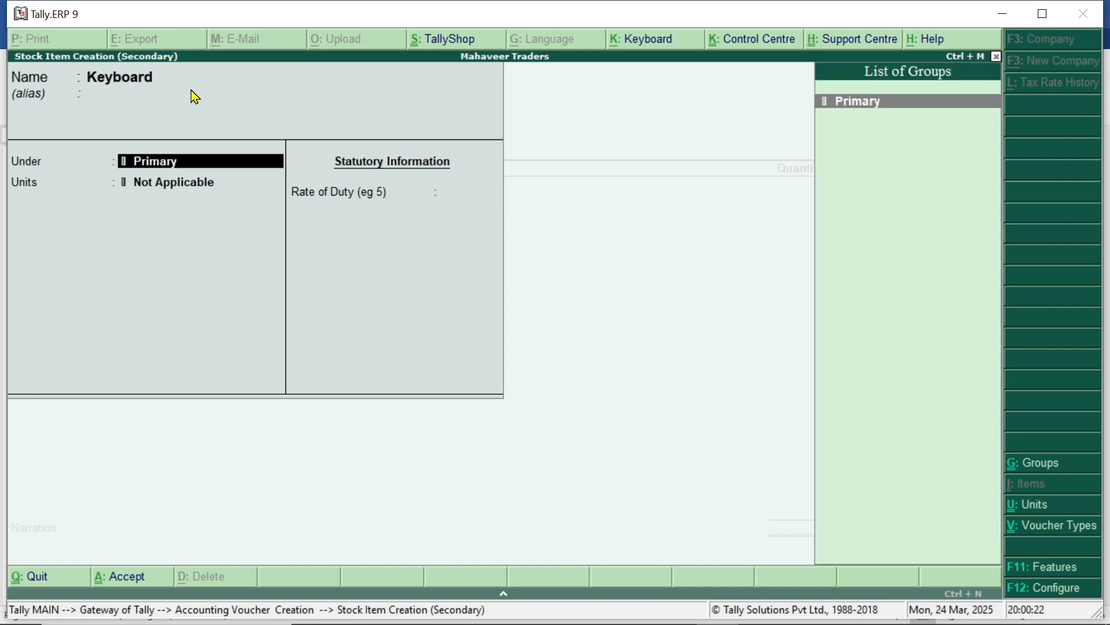
key("Return")
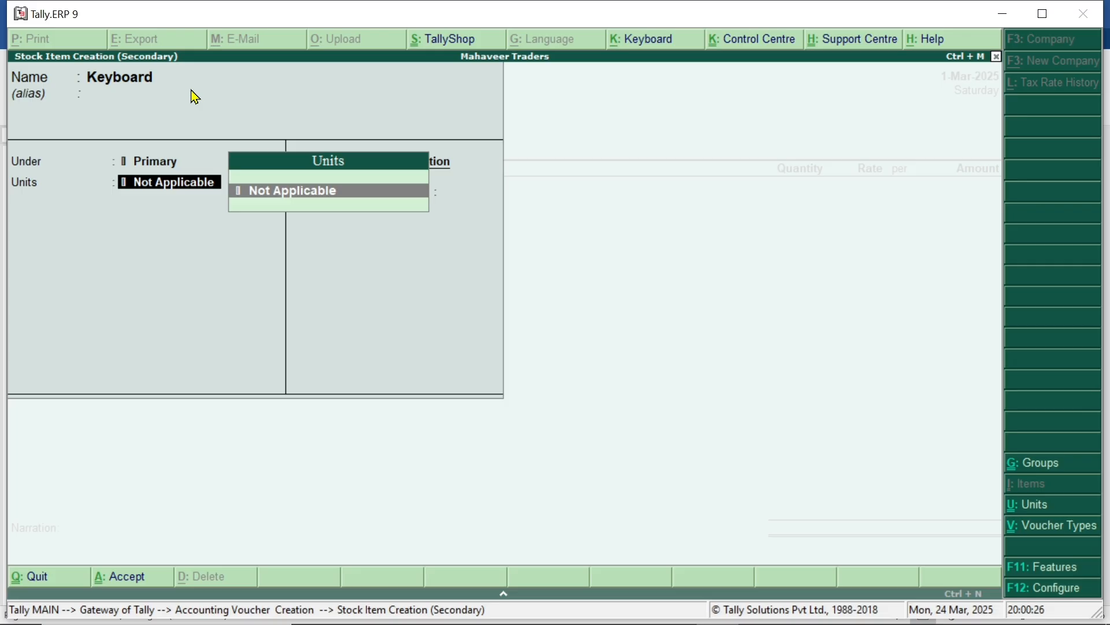
Step: Create a simple unit of measure with the symbol "Pcs." and 0 decimal places for the Keyboard item
key("alt+c")
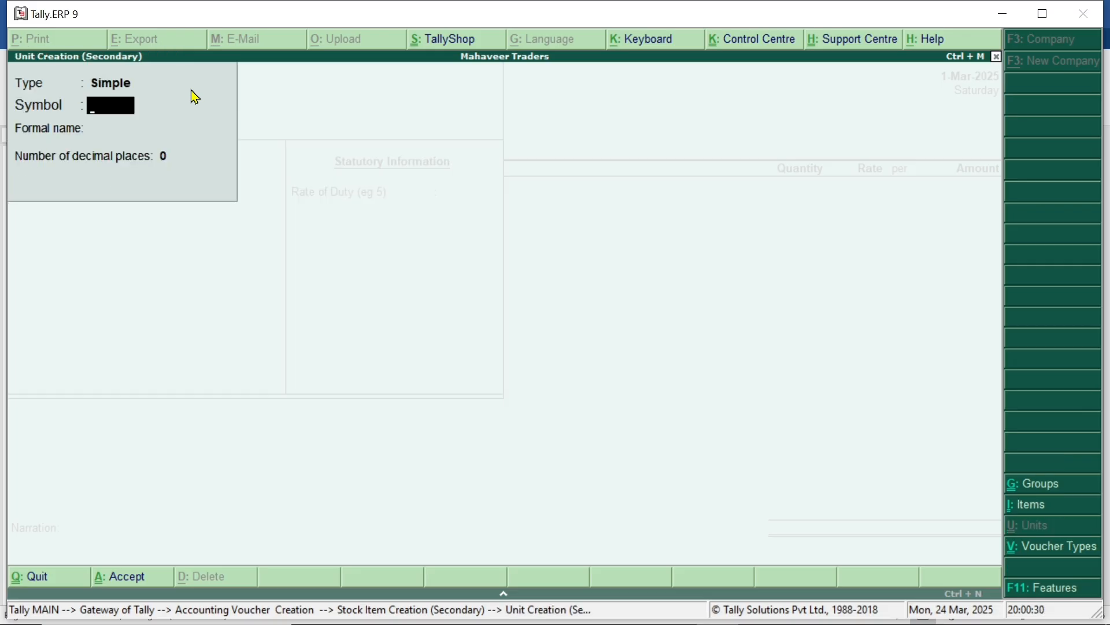
type("Pcs.")
key("Return")
key("Return")
key("Return")
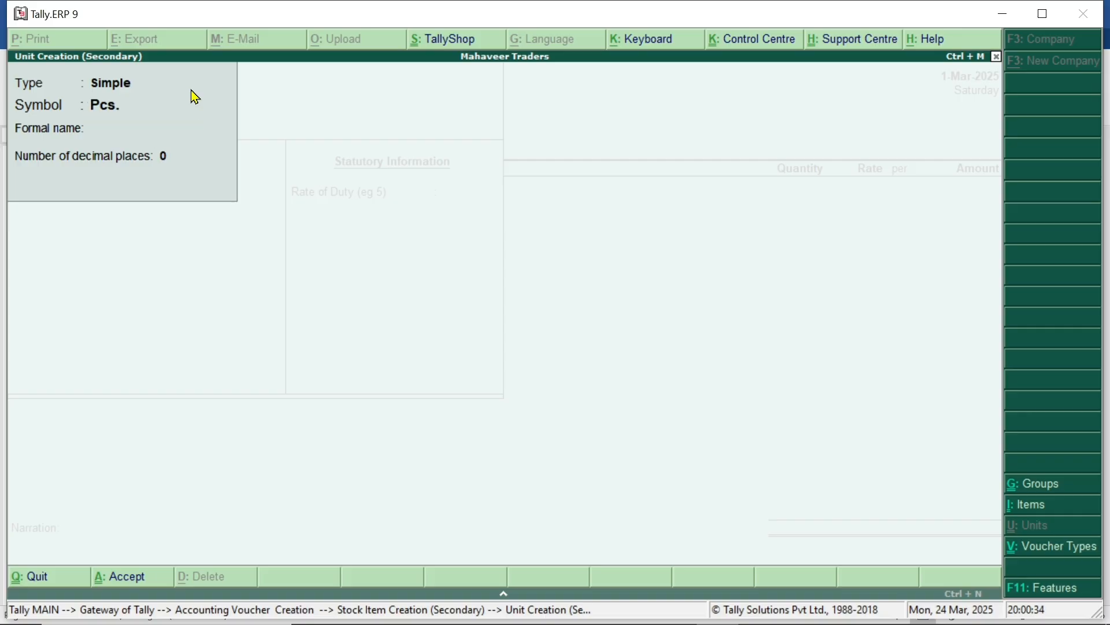
Step: Leave the rate of duty at its default and save the Keyboard stock item
key("Return")
key("Return")
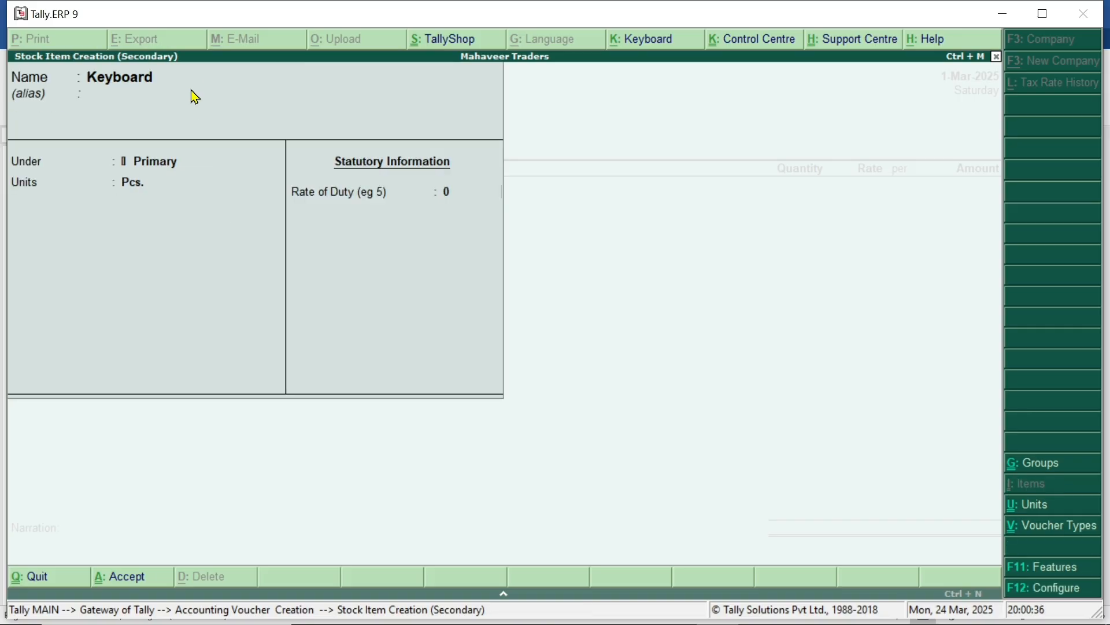
key("Return")
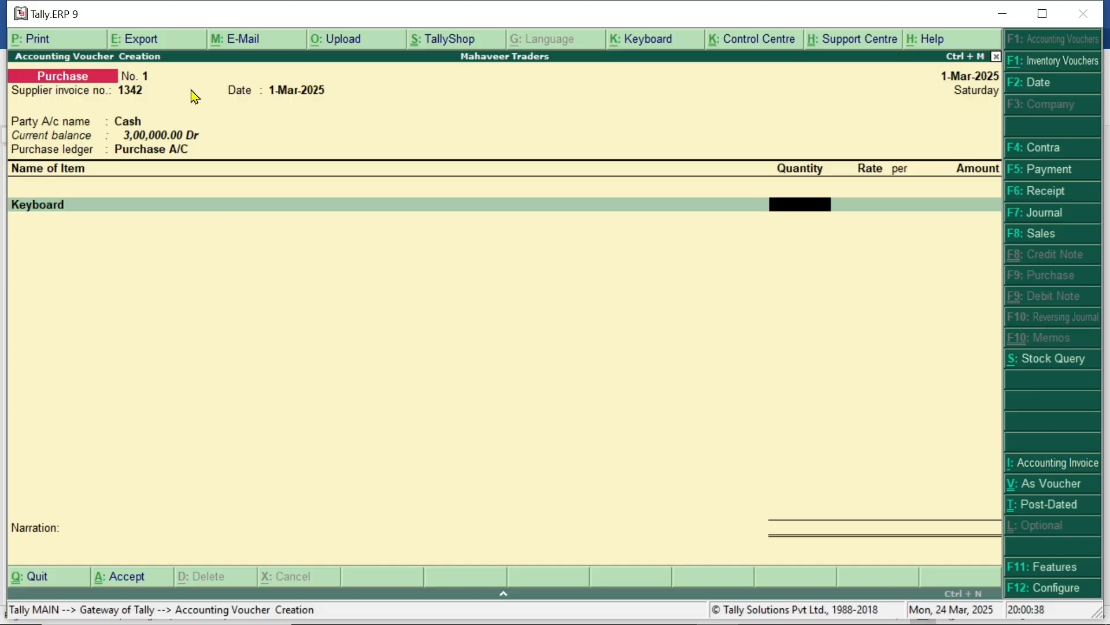
Step: Enter a quantity of 10 Pcs. at a rate of 180 per piece for the Keyboard line
type("10")
key("Return")
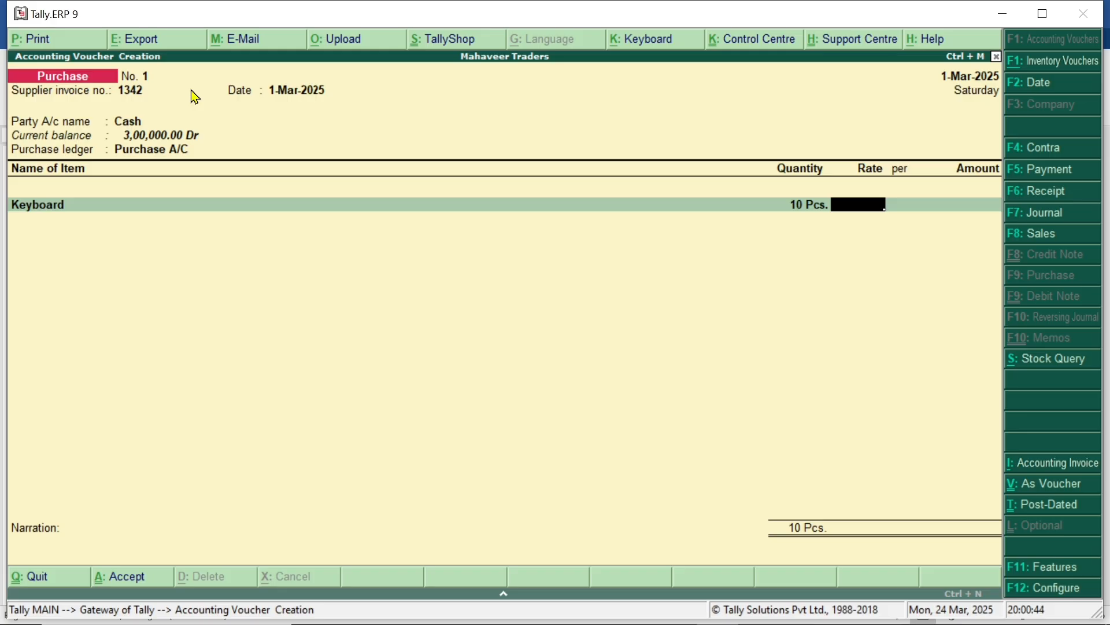
type("180")
key("Return")
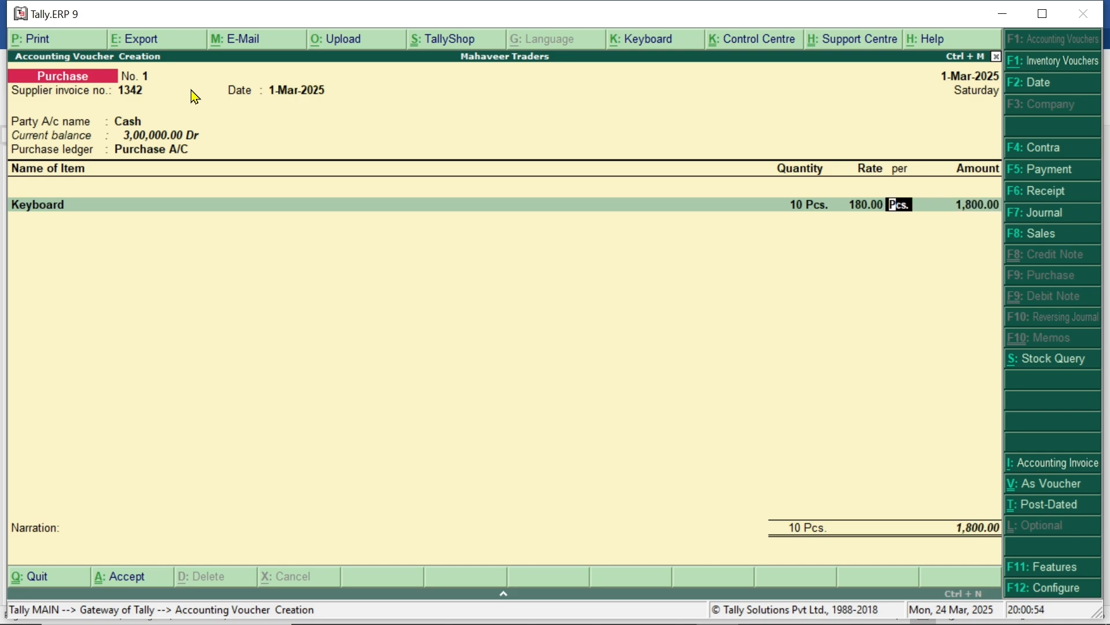
key("Return")
key("Return")
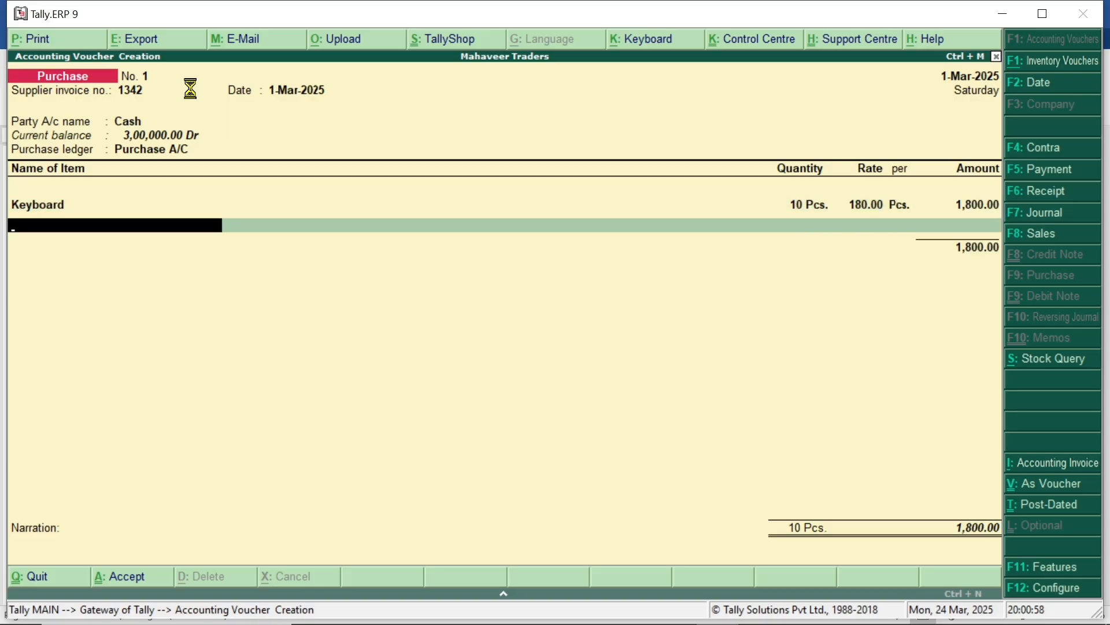
Step: Create a second stock item named "Mouse" under Primary with the unit Pcs., keep the default rate of duty and save it
key("alt+c")
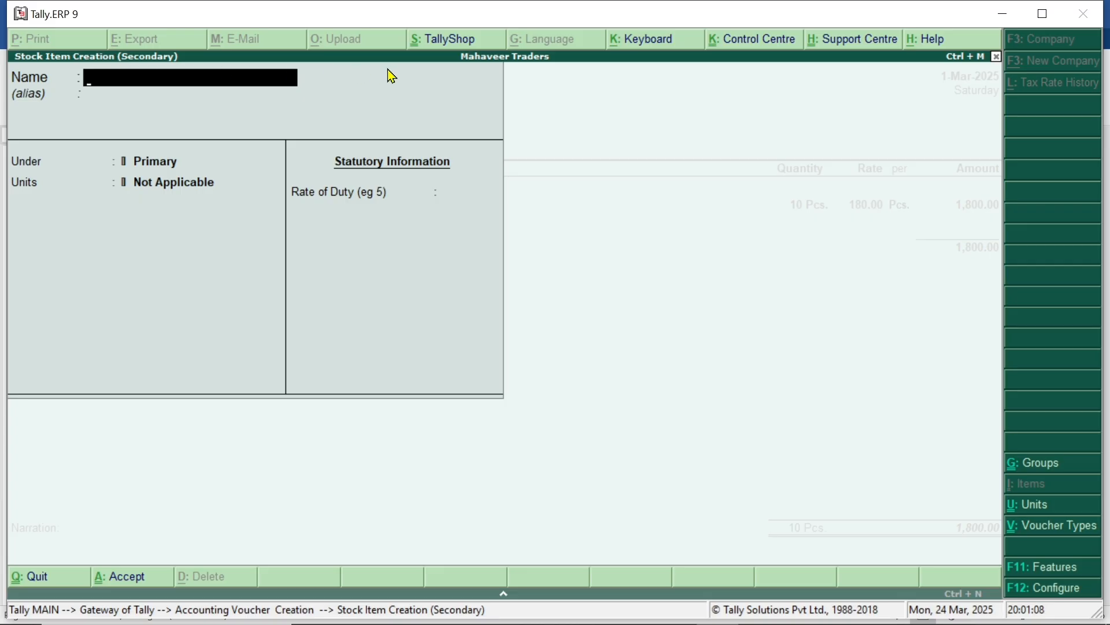
type("Mouse")
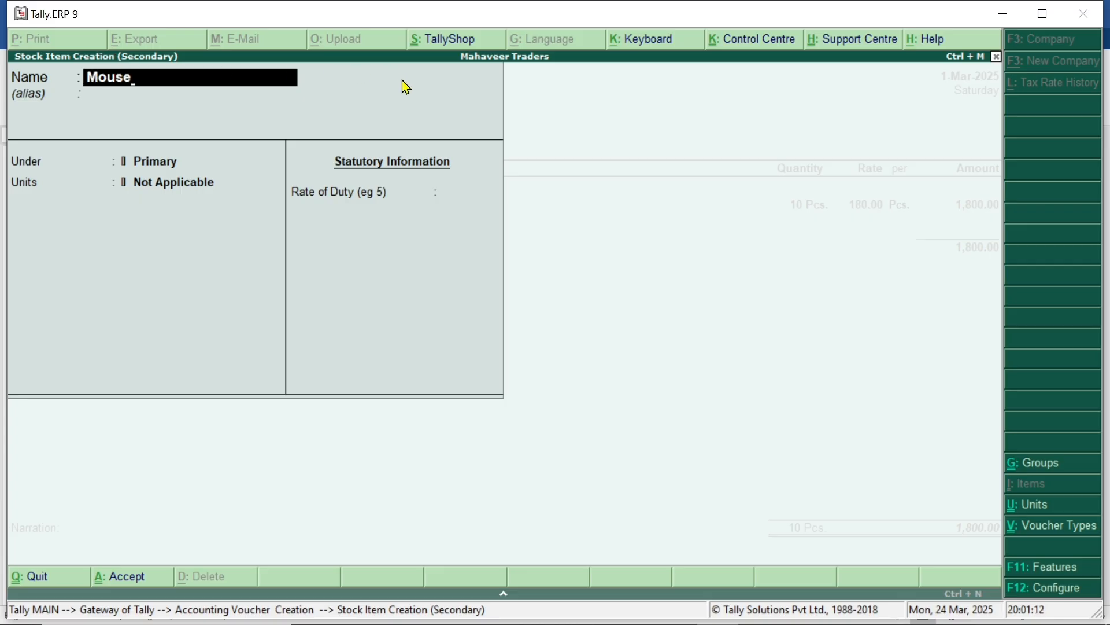
key("Return")
key("Return")
key("Return")
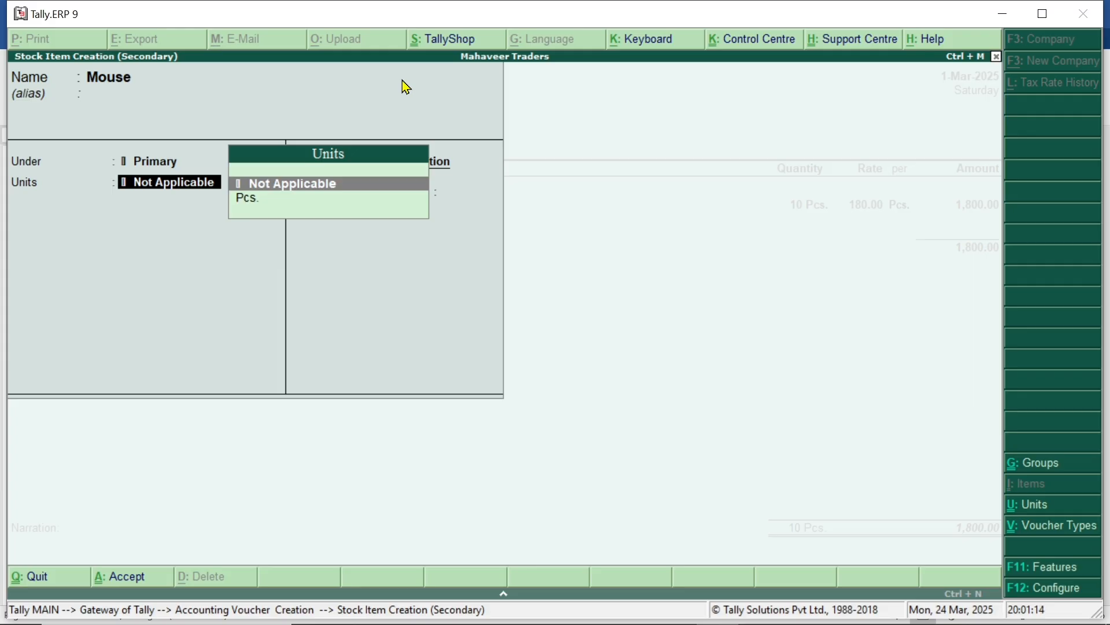
key("Down")
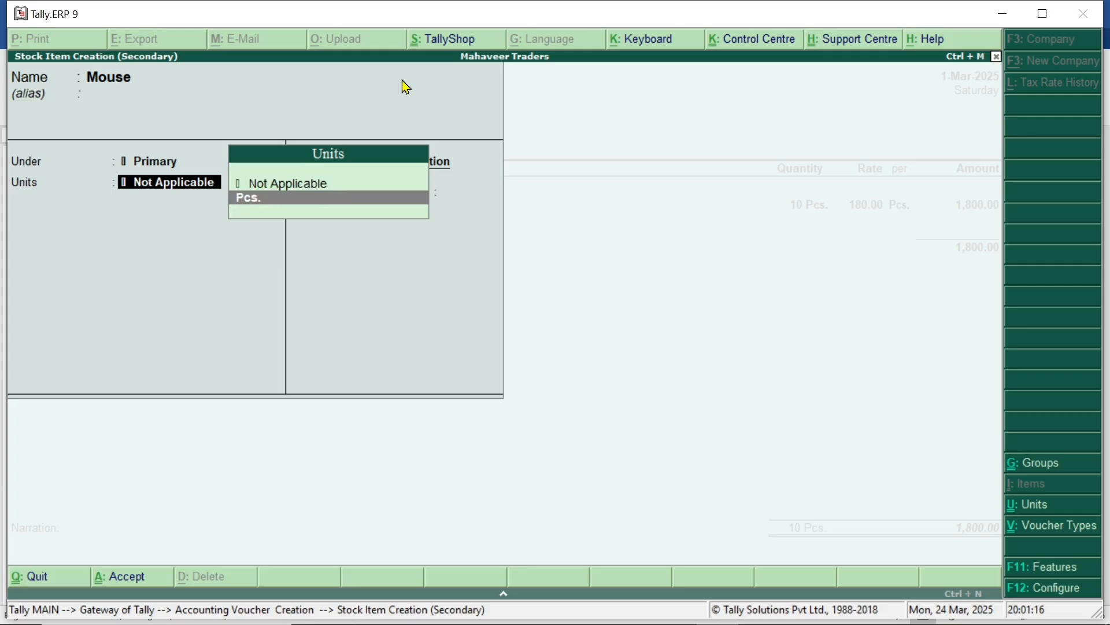
key("Return")
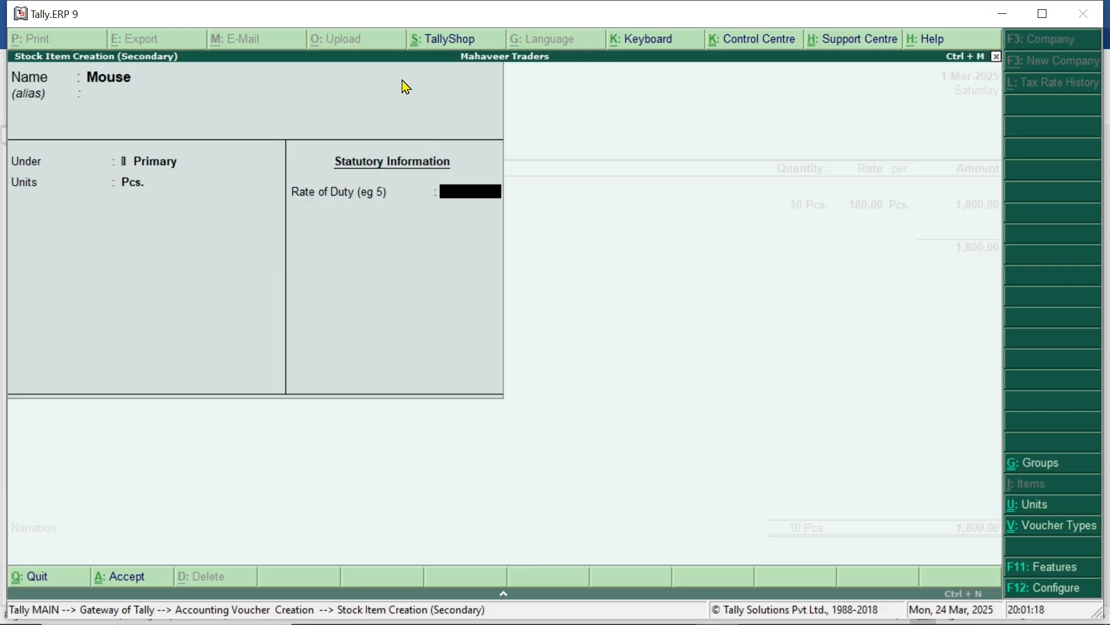
key("Return")
key("Return")
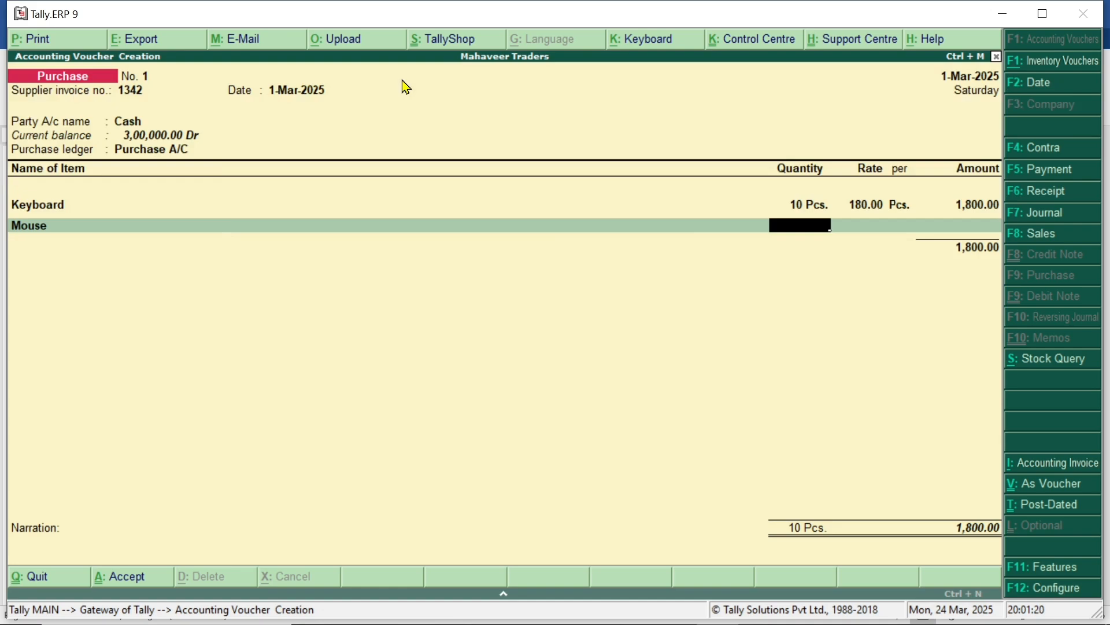
Step: Enter a quantity of 10 Pcs. at a rate of 120 per piece for the Mouse line
type("10")
key("Return")
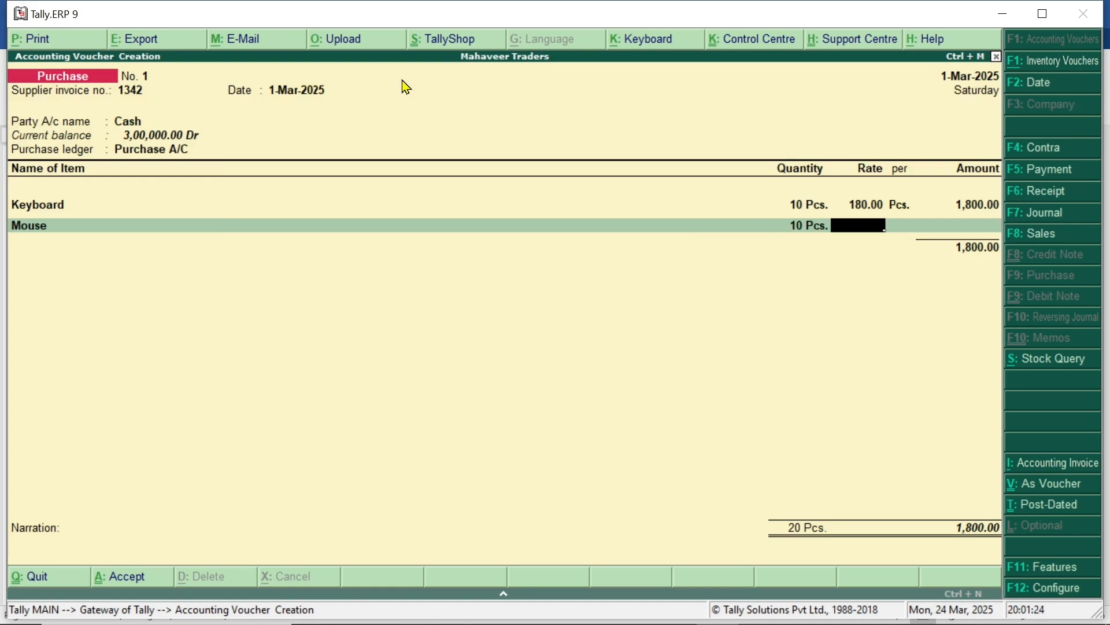
type("120")
key("Return")
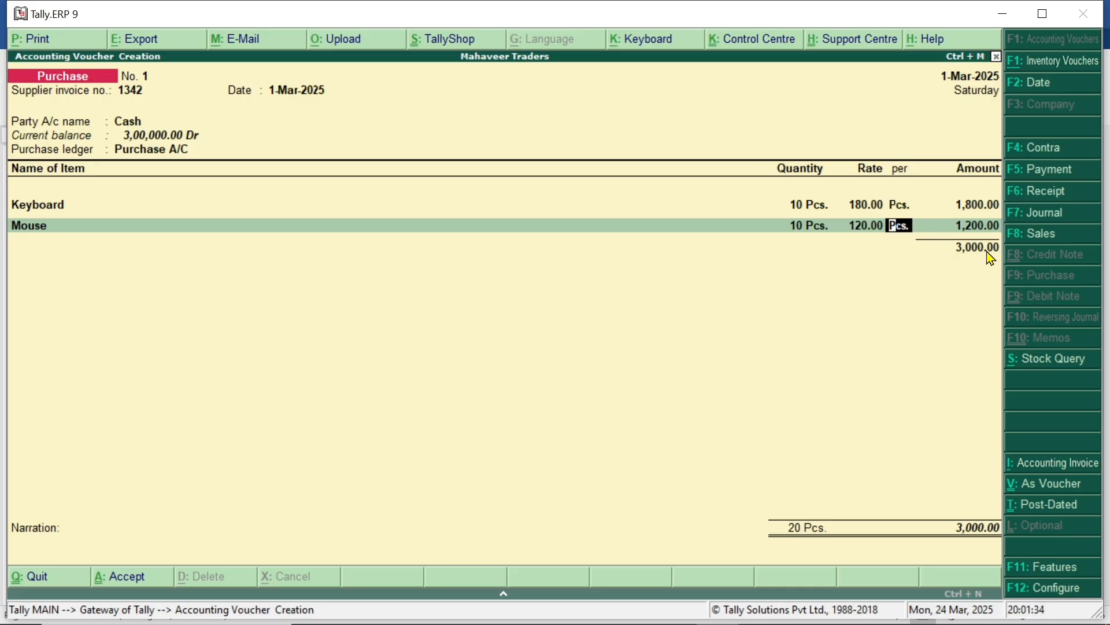
key("Return")
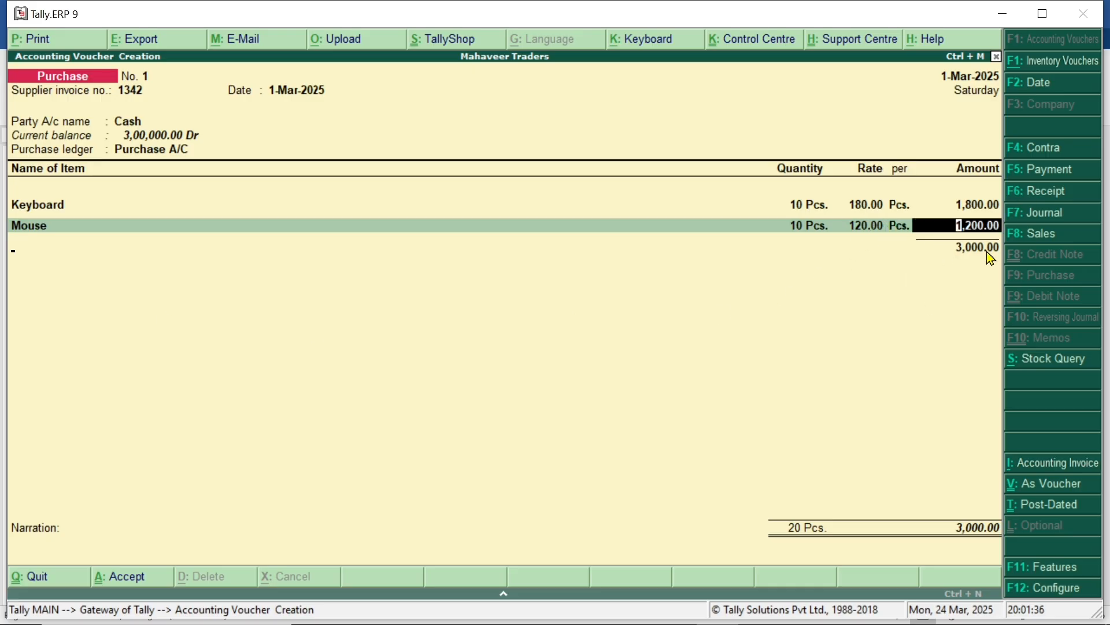
key("Return")
Step: End the purchase voucher's item and ledger lists and proceed to the narration
key("Return")
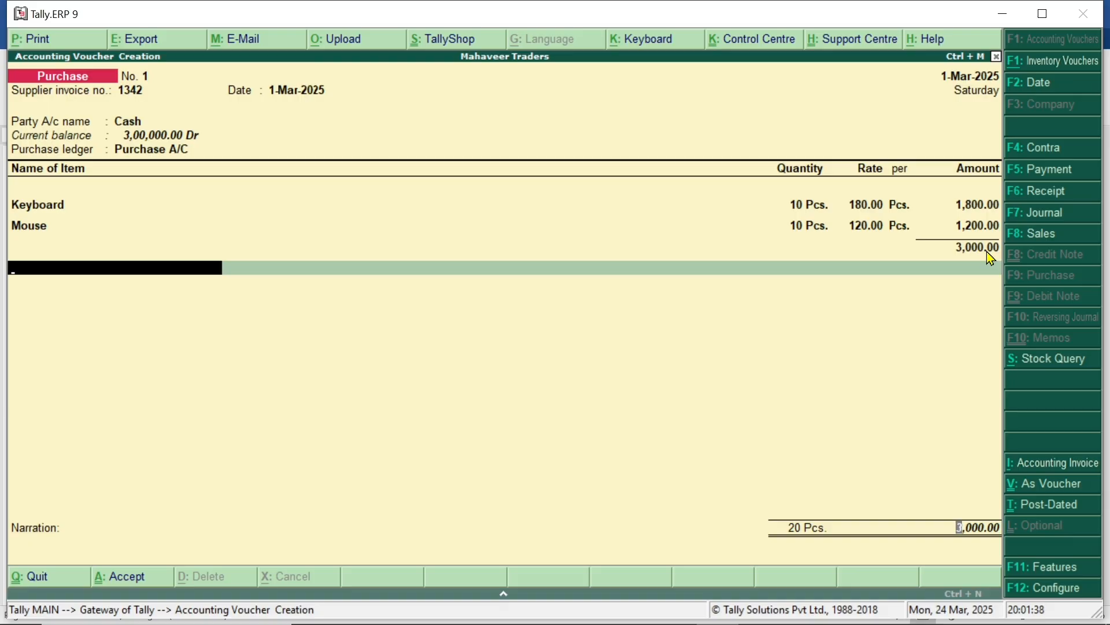
key("Return")
key("Return")
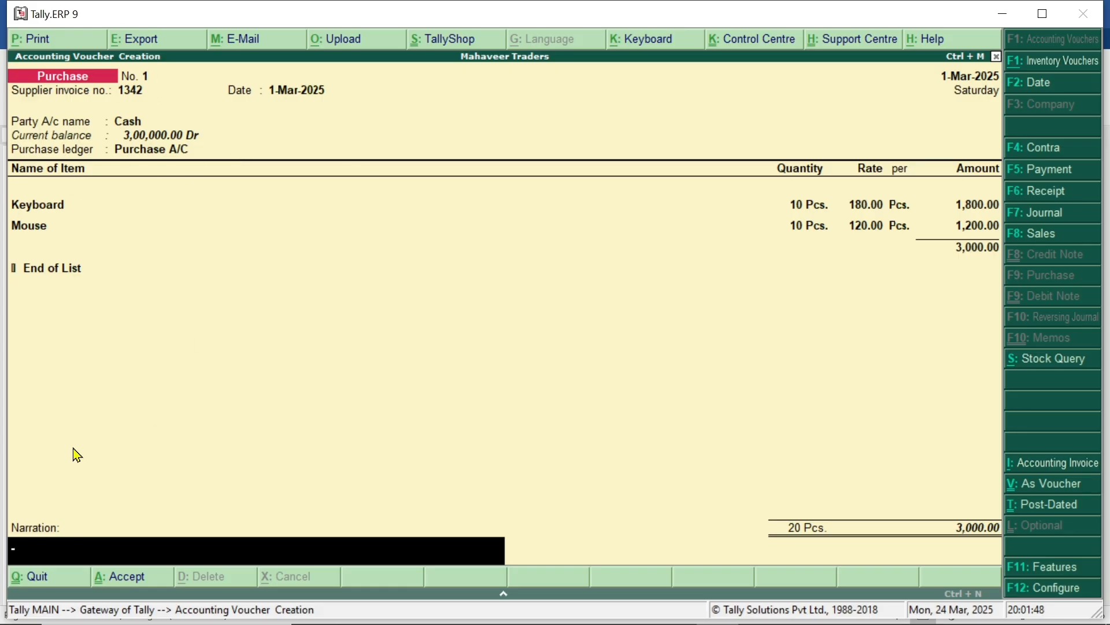
type("By")
key("BackSpace")
type("Goods")
key("BackSpace")
key("BackSpace")
key("BackSpace")
key("BackSpace")
key("BackSpace")
key("BackSpace")
key("BackSpace")
key("BackSpace")
key("BackSpace")
Step: Enter the narration "Purchase Goods By Cash From" followed by the supplier's name, accept the purchase voucher and leave voucher creation
type("Purchase Goods By")
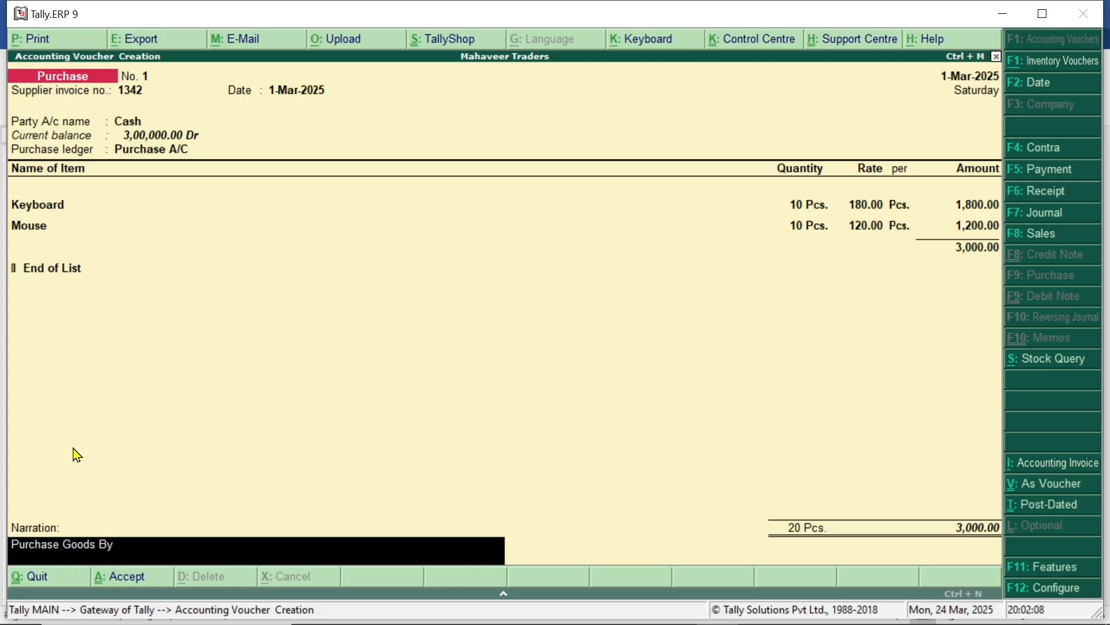
type(" Cash From Ganesh")
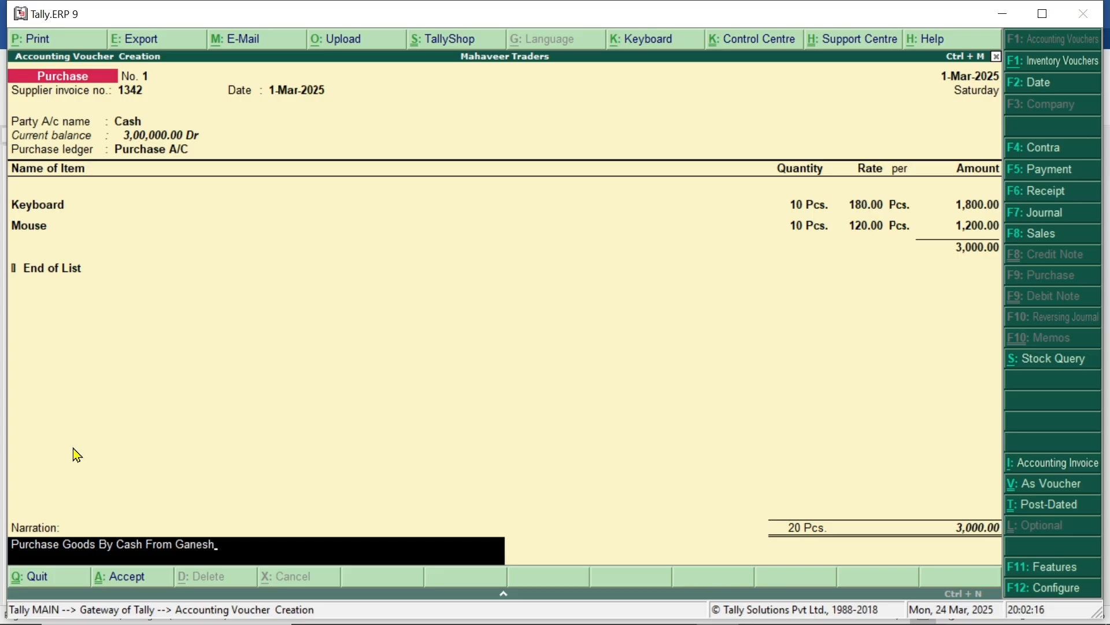
key("Return")
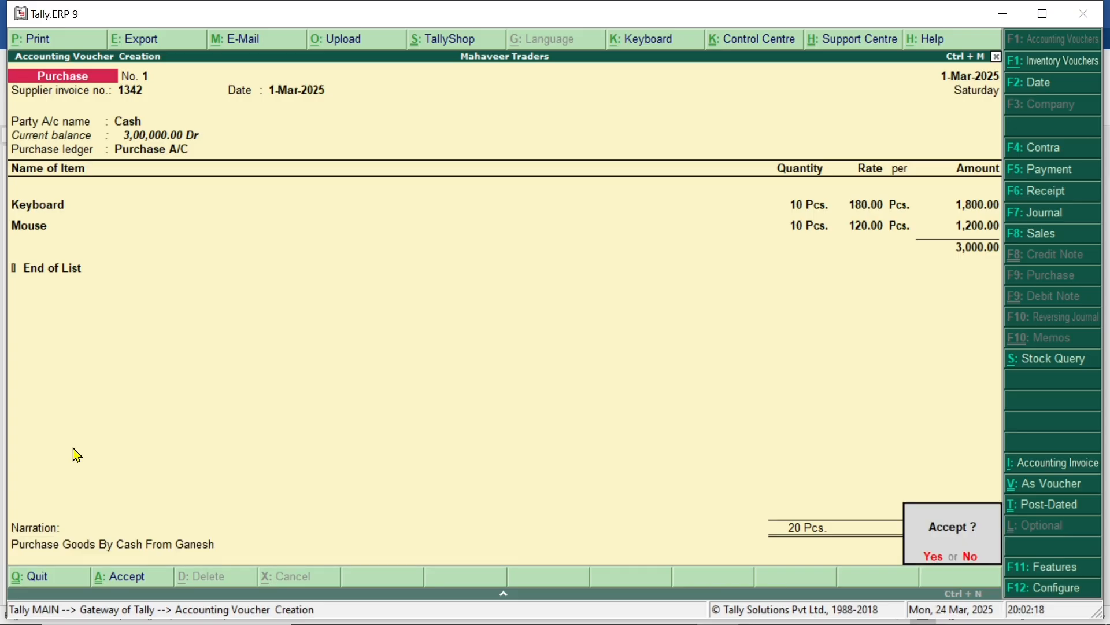
key("Return")
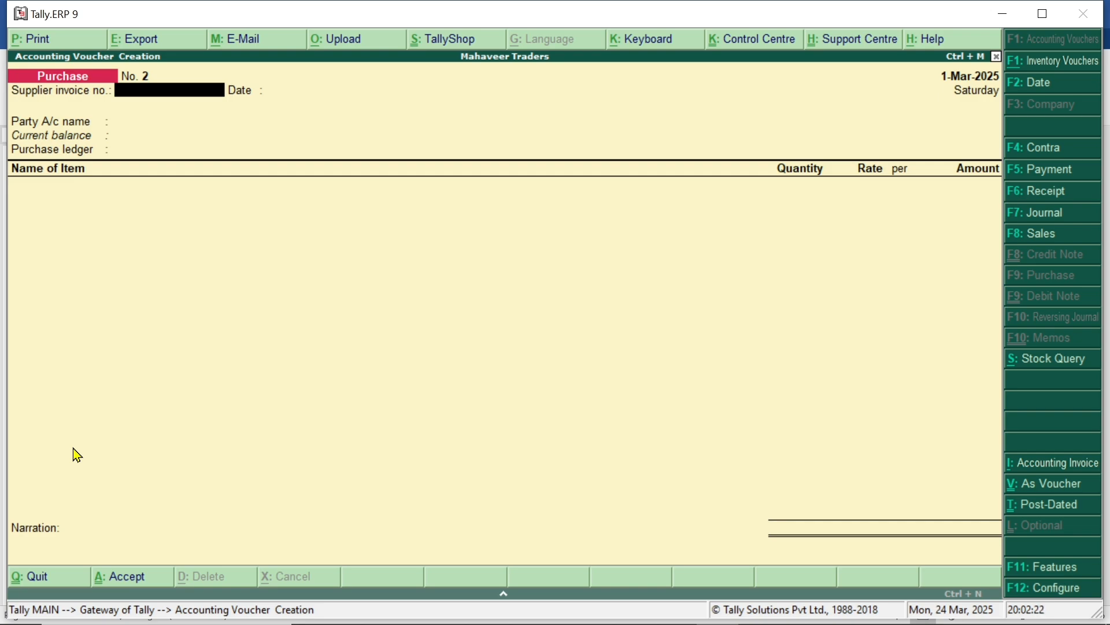
key("Escape")
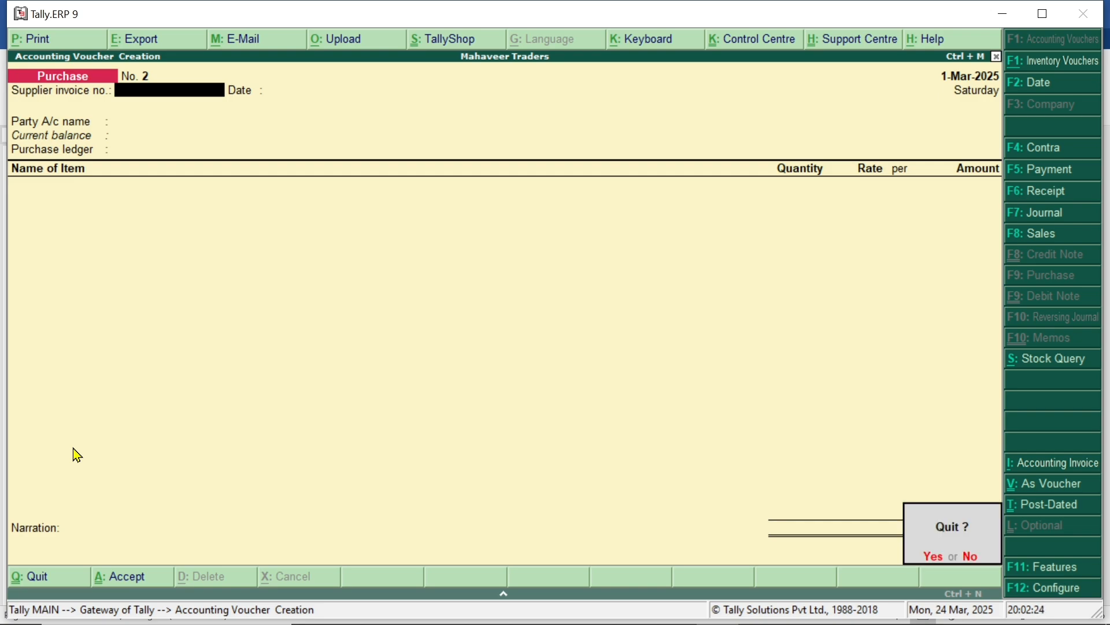
key("y")
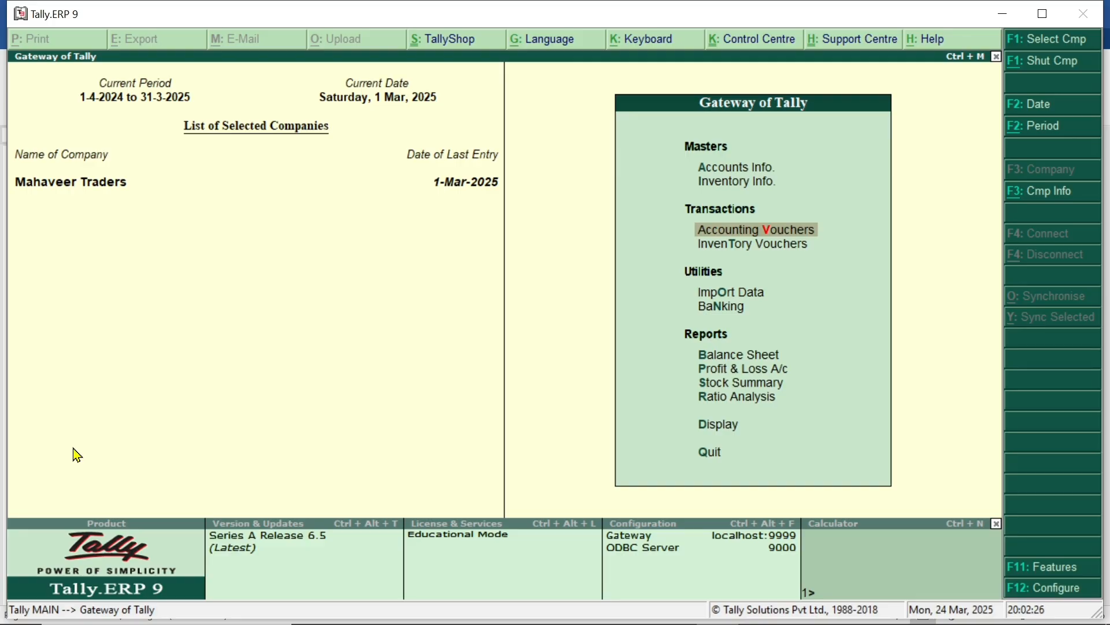
Step: Review the recorded vouchers in the Day Book and return to the Gateway of Tally
left_click(719, 425)
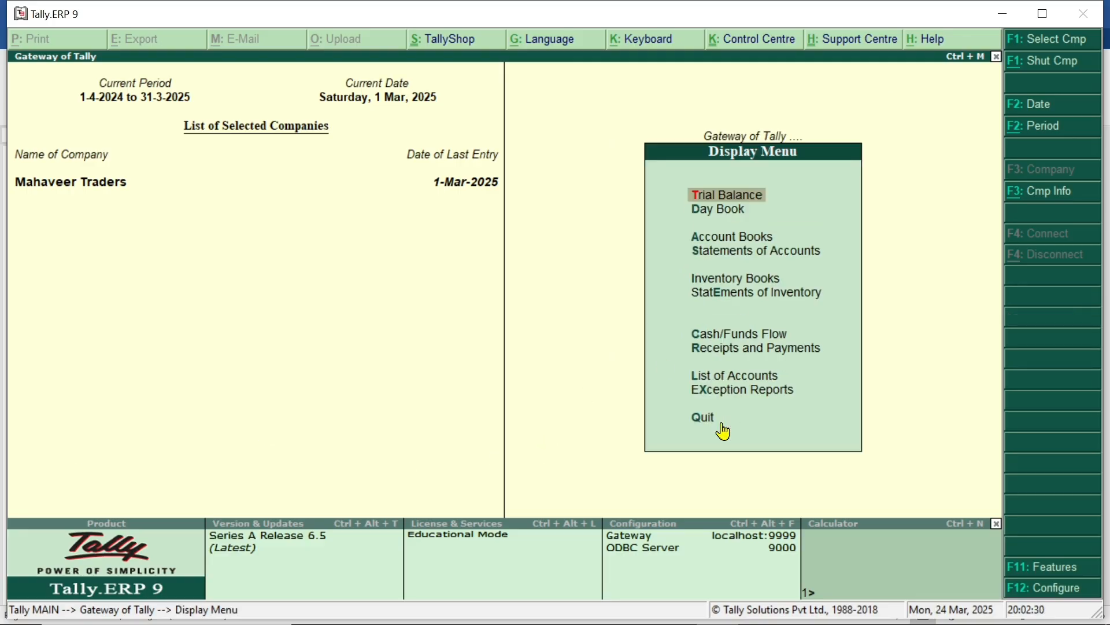
key("Down")
key("Return")
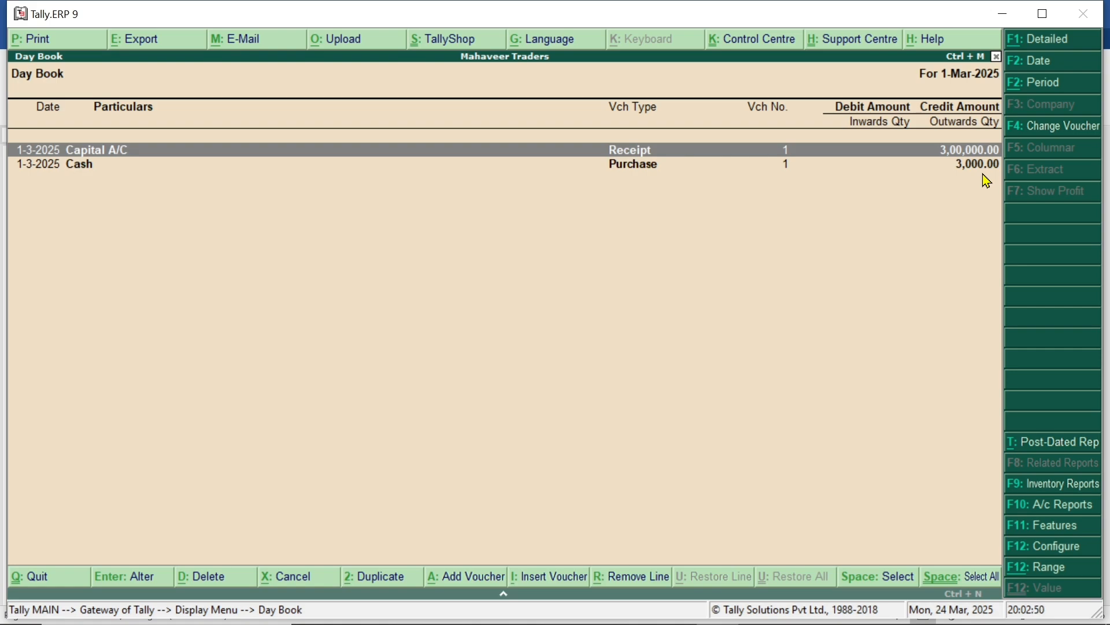
key("Escape")
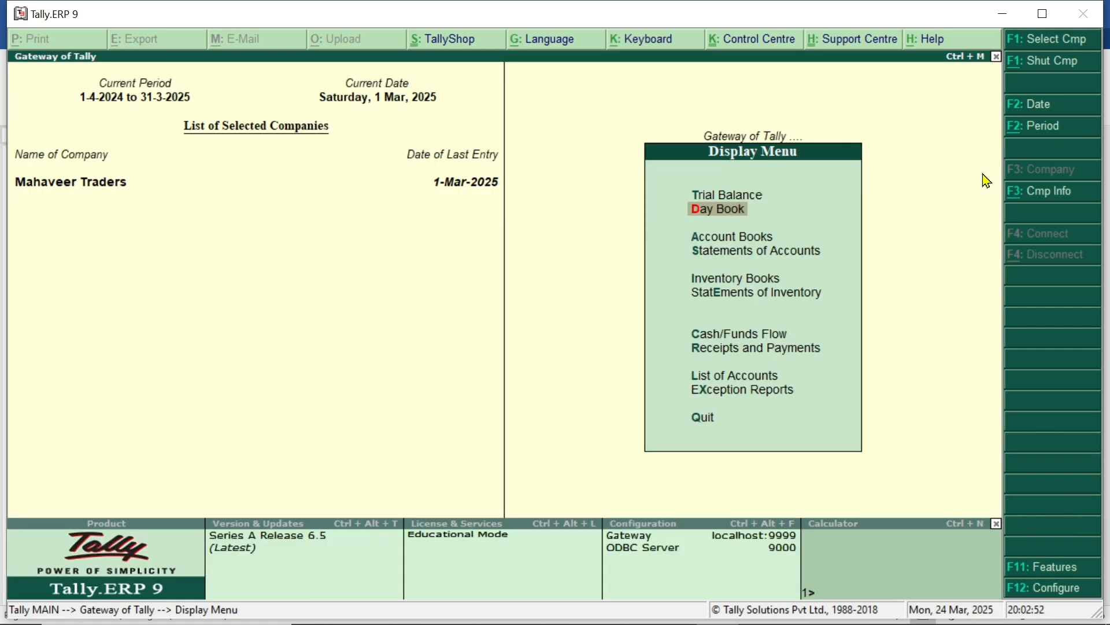
key("Escape")
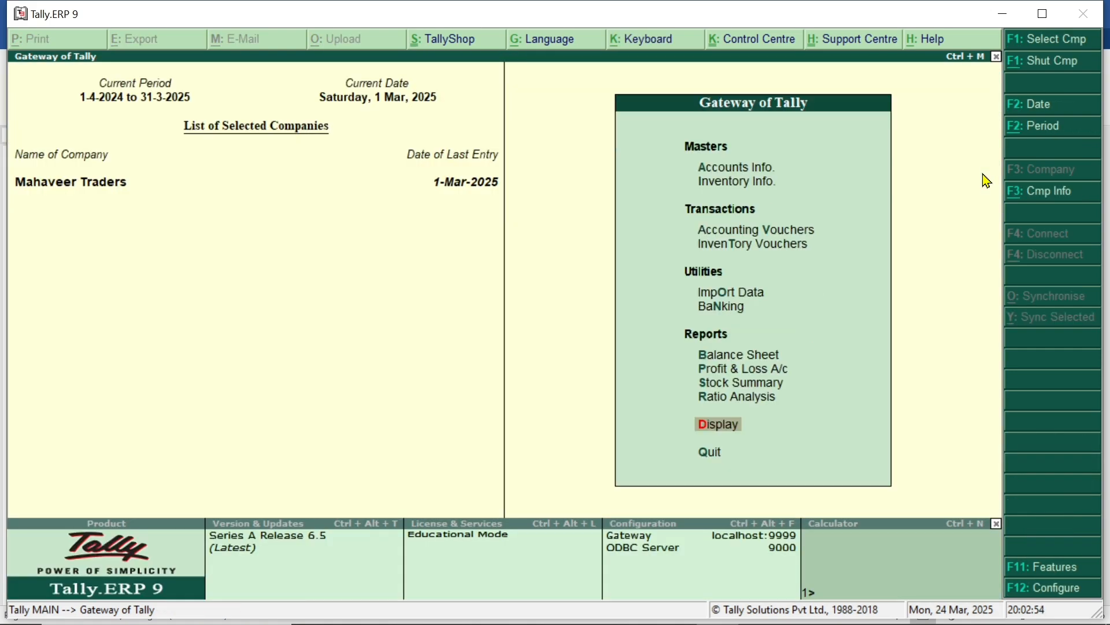
Step: Open the Balance Sheet and examine the group summary of Current Assets for closing stock and cash-in-hand
key("b")
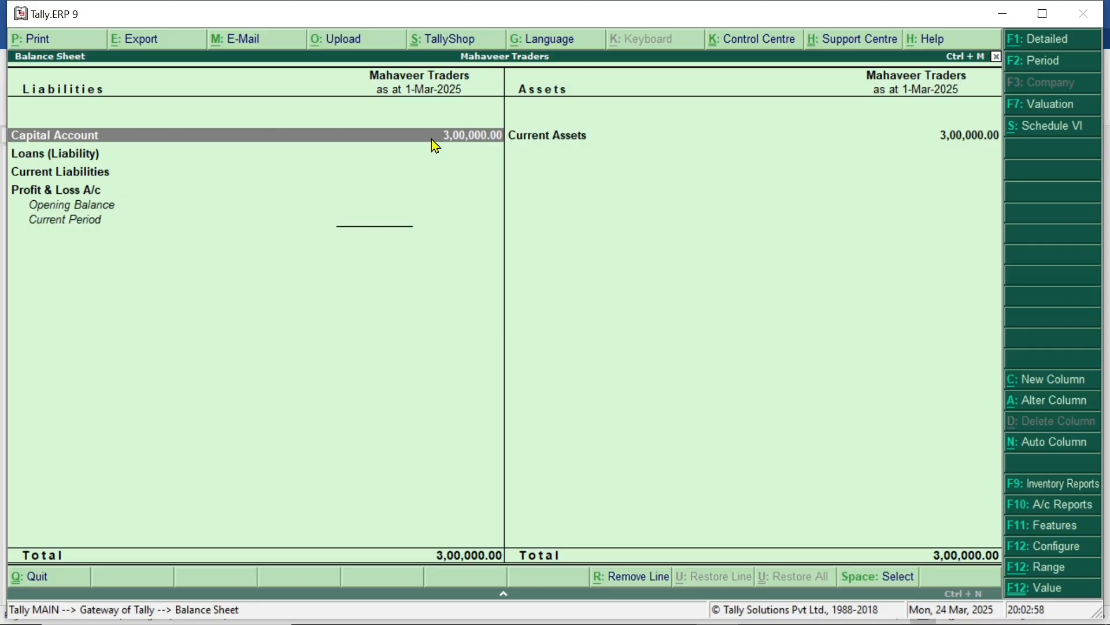
key("Right")
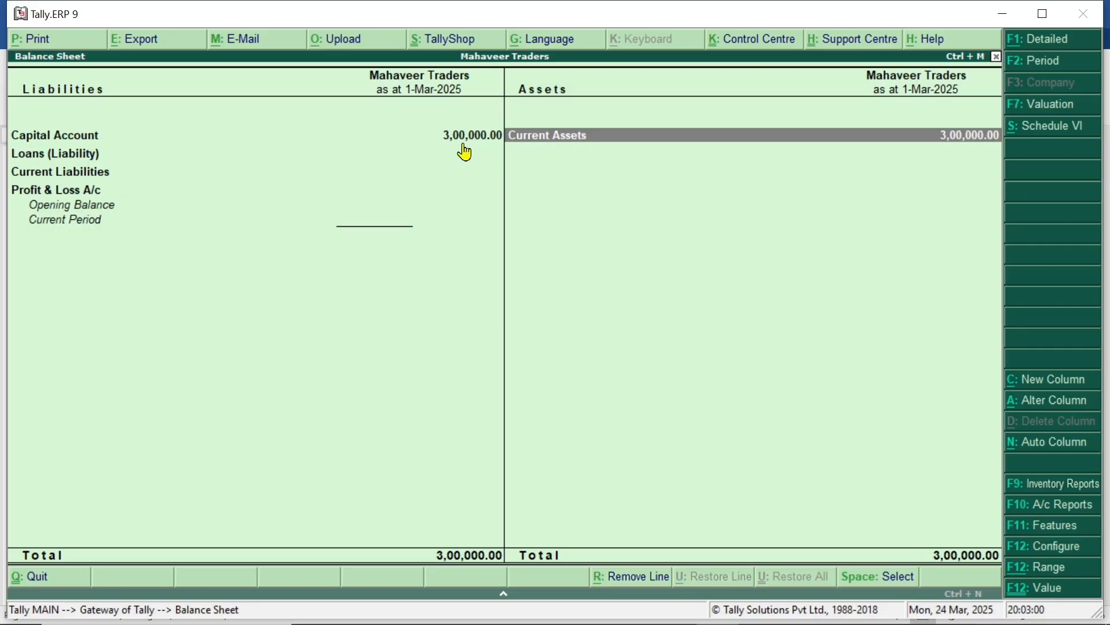
key("Return")
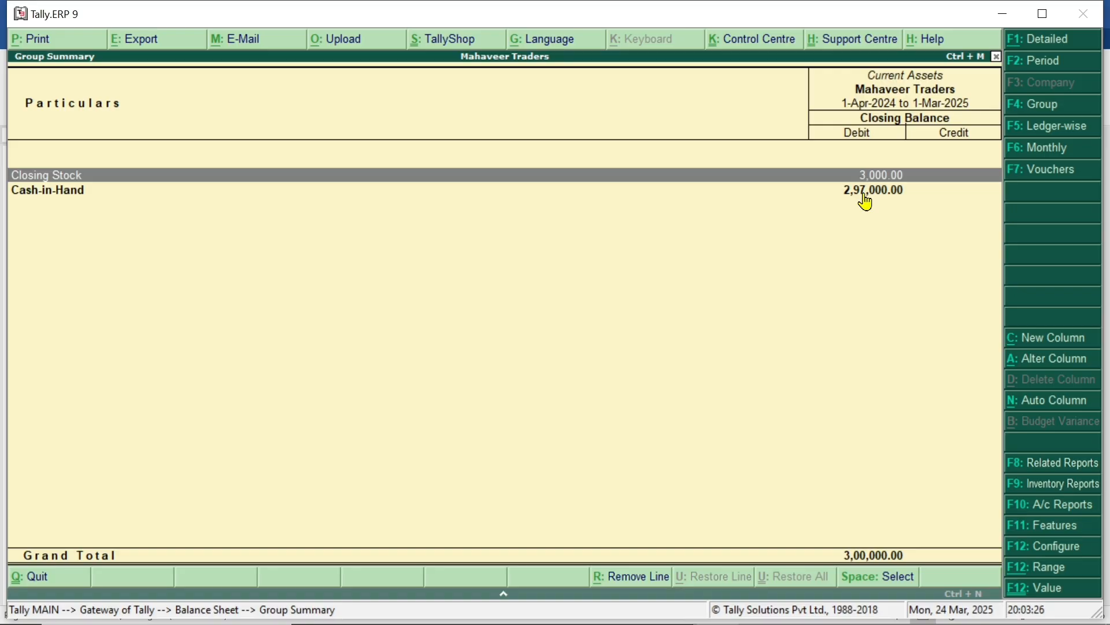
mouse_move(607, 623)
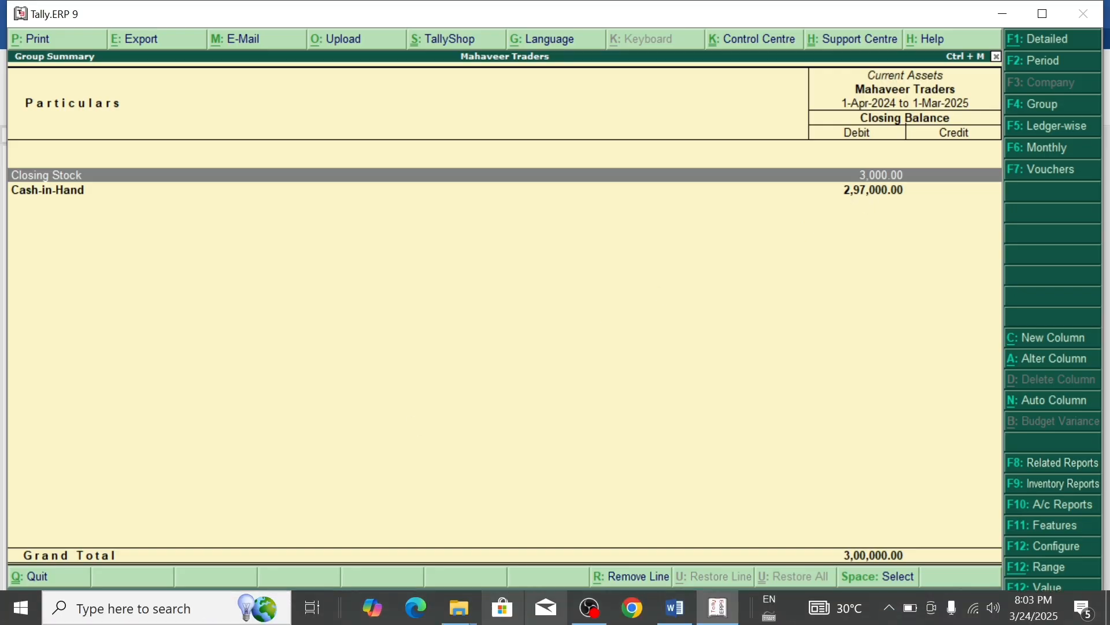